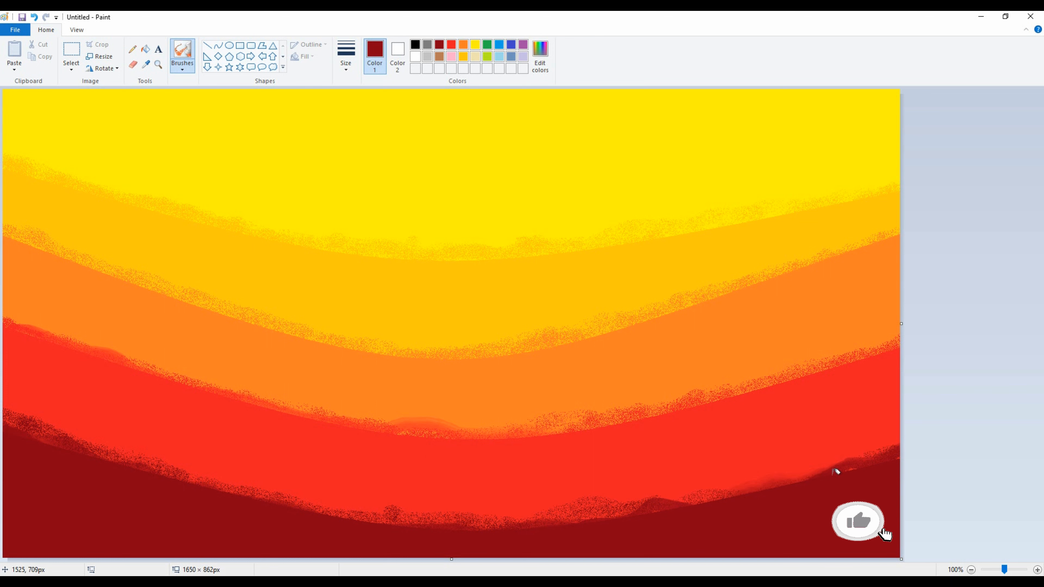
Shrink the whole striped painting with a resize value of 8
click(99, 57)
click(40, 156)
key(shift+Tab)
text(8)
key(Return)
Resize the shrunken painting back to 1650 × 862 pixels to blur the color bands into a smooth gradient
click(99, 56)
click(119, 95)
click(38, 158)
click(131, 135)
text(62)
key(Return)
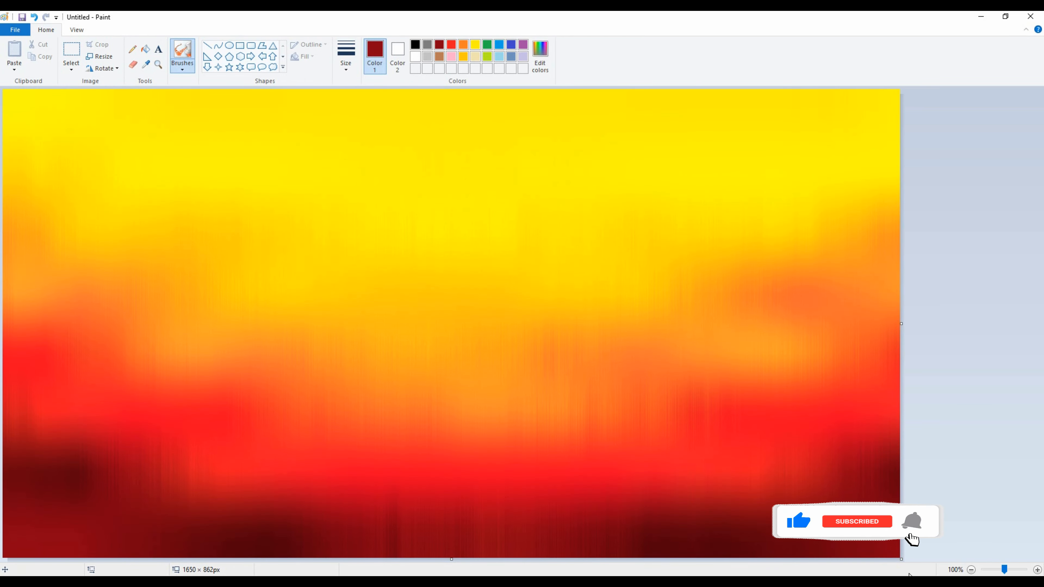
Copy and paste the whole gradient, then squash the pasted copy vertically to 1650 × 540 pixels at the canvas's upper edge
click(71, 68)
click(94, 133)
right_click(86, 195)
click(117, 214)
right_click(88, 321)
click(117, 352)
drag(451, 558, 449, 383)
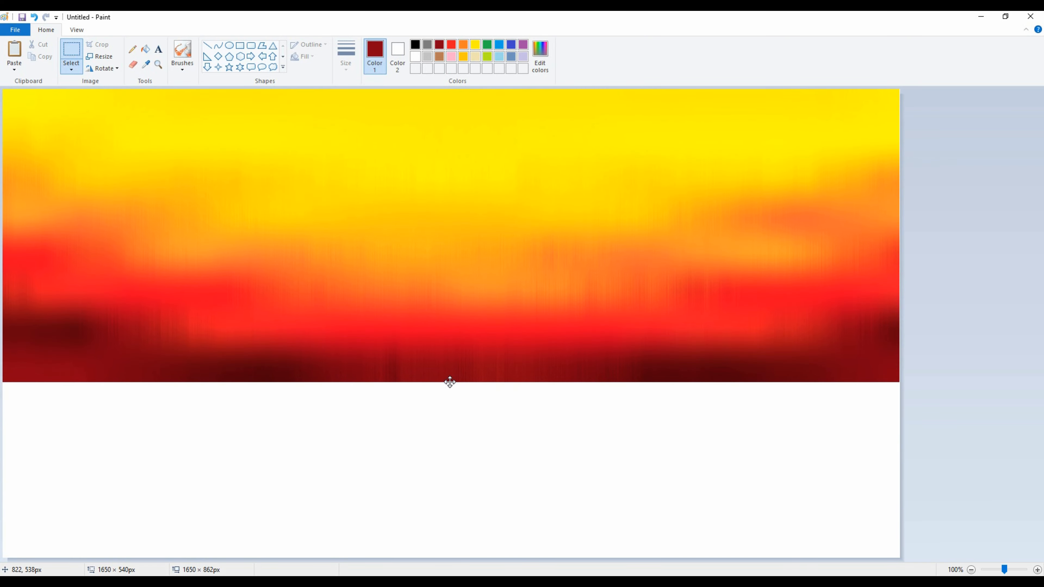
click(981, 462)
Paste another copy of the gradient, flip it vertically and place it below the sky as the water's reflection
right_click(324, 446)
click(345, 478)
right_click(369, 319)
mouse_move(424, 410)
click(481, 441)
drag(424, 242, 445, 485)
click(988, 426)
Draw a straight black horizon line across the full canvas width along the seam between sky and reflection
click(415, 44)
click(205, 45)
click(415, 57)
drag(2, 383, 923, 434)
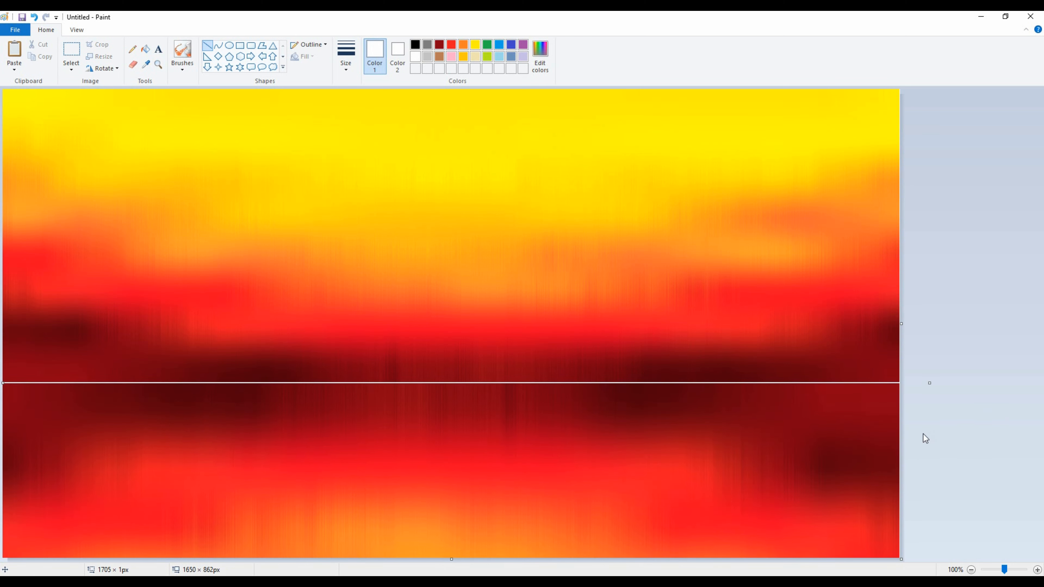
click(415, 44)
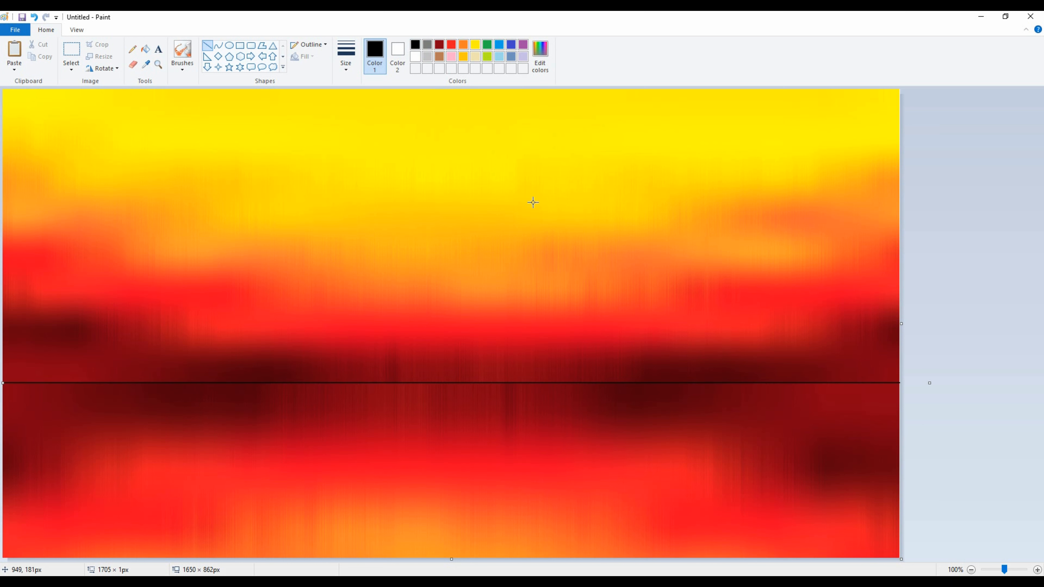
click(995, 461)
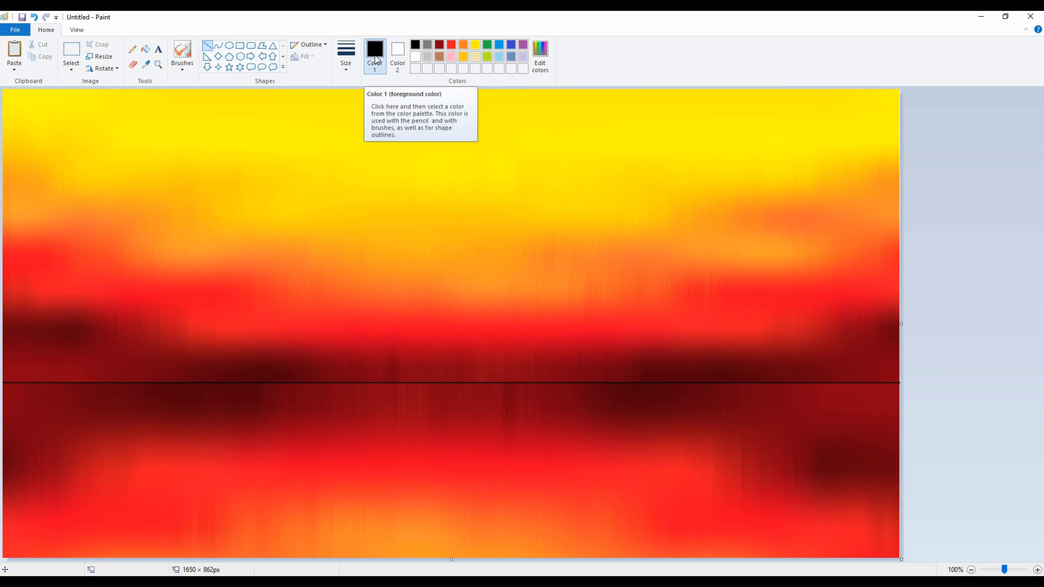
Pencil black hill outlines on both sides above the horizon and brush dark red inside the left hills
click(132, 49)
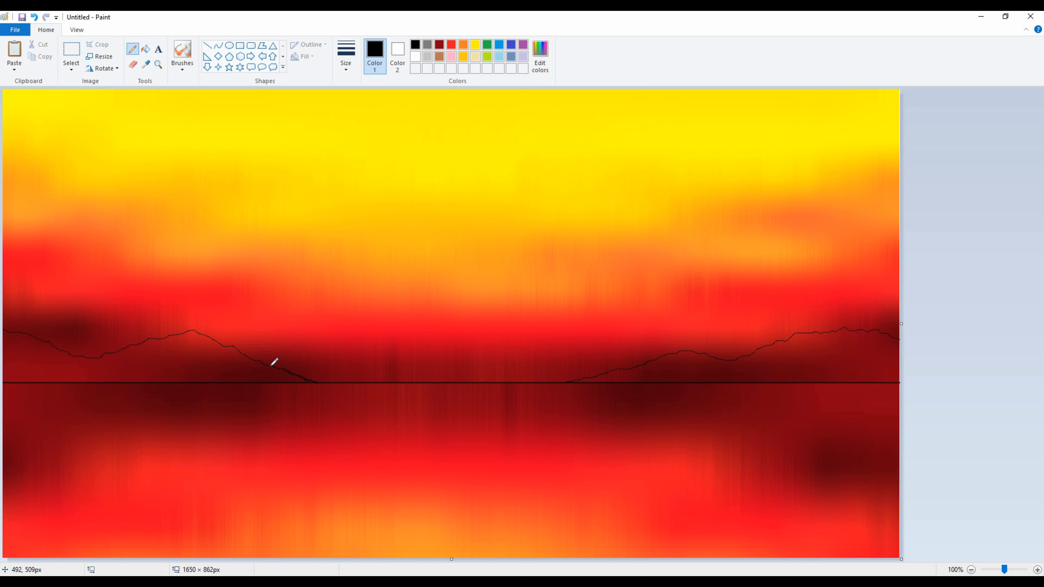
click(439, 46)
click(182, 62)
click(182, 86)
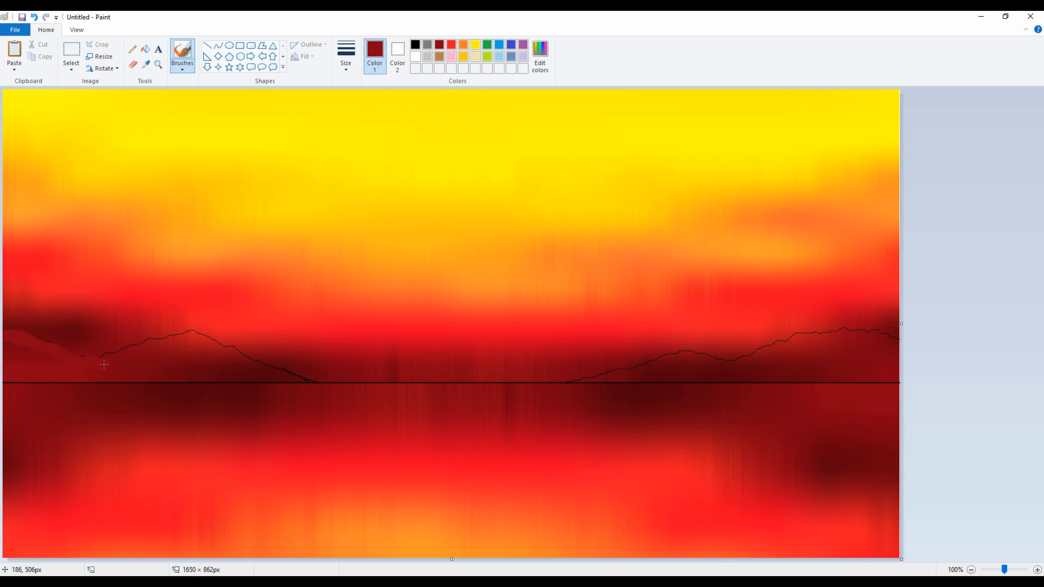
mouse_move(168, 340)
mouse_down()
mouse_move(203, 339)
mouse_move(290, 374)
mouse_up()
Trace the ridges of the left and right hills with a thick black brush
click(416, 44)
mouse_move(309, 377)
mouse_down()
mouse_move(318, 380)
mouse_move(181, 330)
mouse_move(112, 352)
mouse_move(23, 331)
mouse_up()
click(569, 380)
mouse_move(569, 380)
mouse_down()
mouse_move(682, 352)
mouse_move(724, 360)
mouse_move(833, 326)
mouse_move(898, 338)
mouse_up()
click(115, 341)
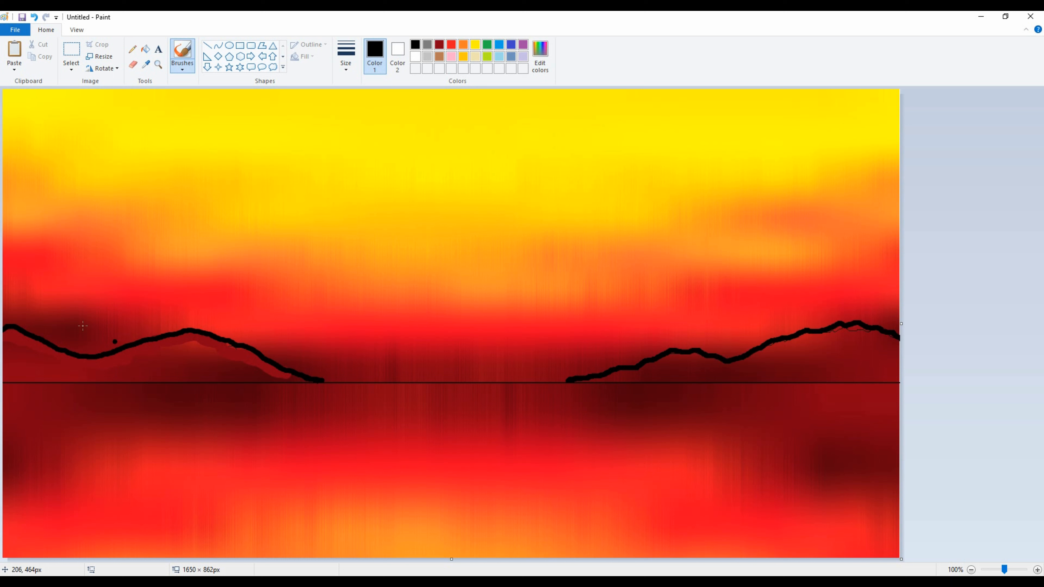
Paint dark red inside the left hills beneath the black ridge, down to the horizon
click(439, 44)
drag(153, 346, 319, 381)
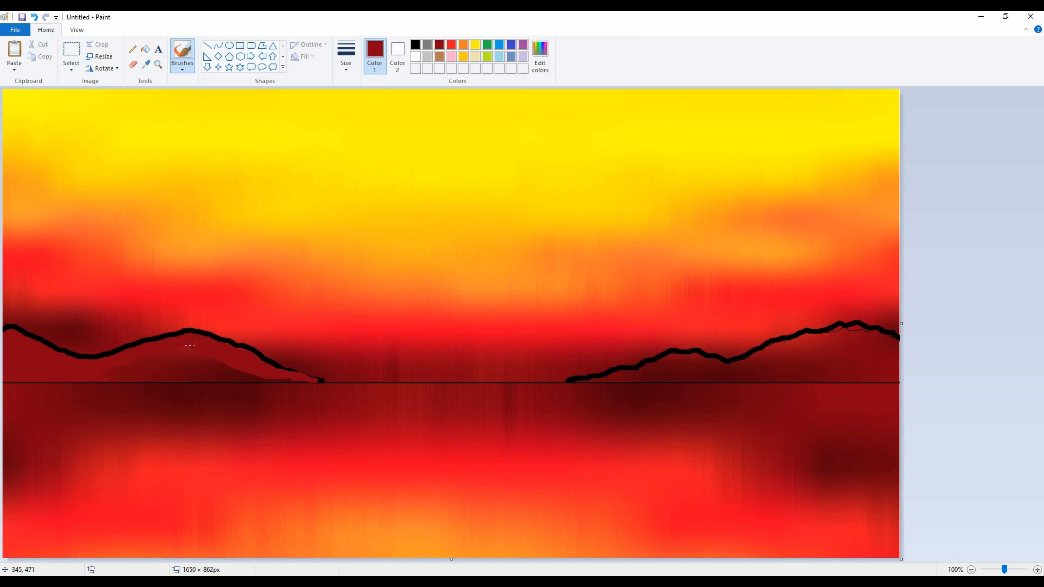
drag(281, 377, 282, 381)
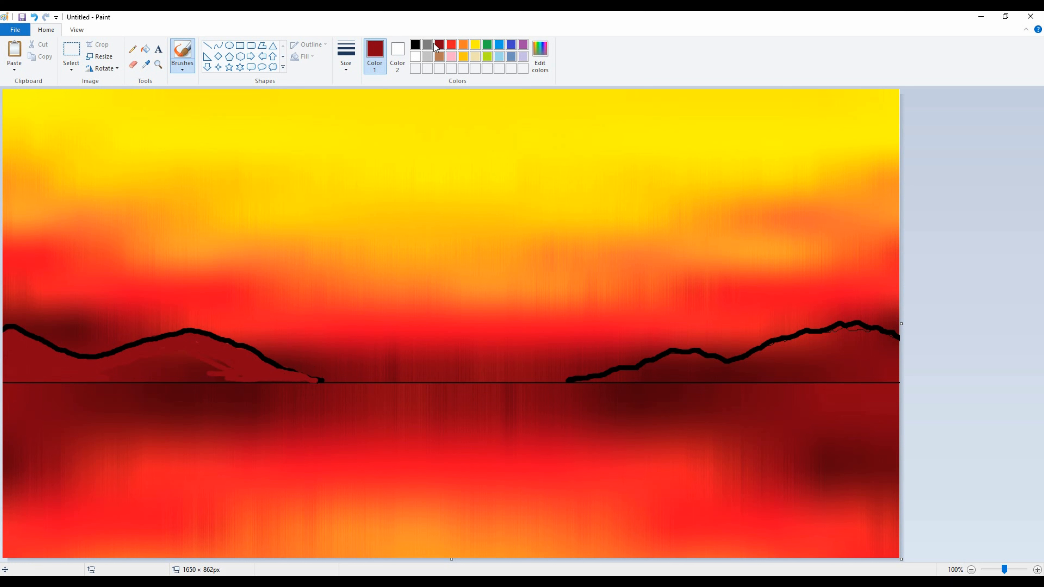
Mix a darker custom red and brush shading strokes over the left hills
click(540, 55)
click(422, 371)
mouse_move(201, 357)
mouse_down()
mouse_move(222, 376)
mouse_move(196, 374)
mouse_move(252, 377)
mouse_up()
drag(208, 349, 232, 338)
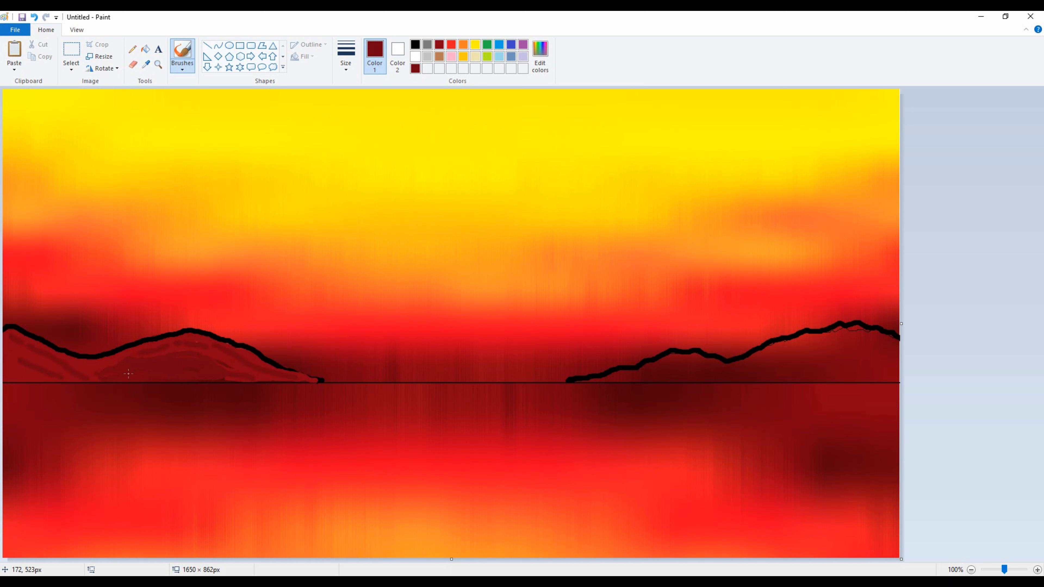
Fill the right hills with dark red under the ridge and run a straight line along their base
click(439, 44)
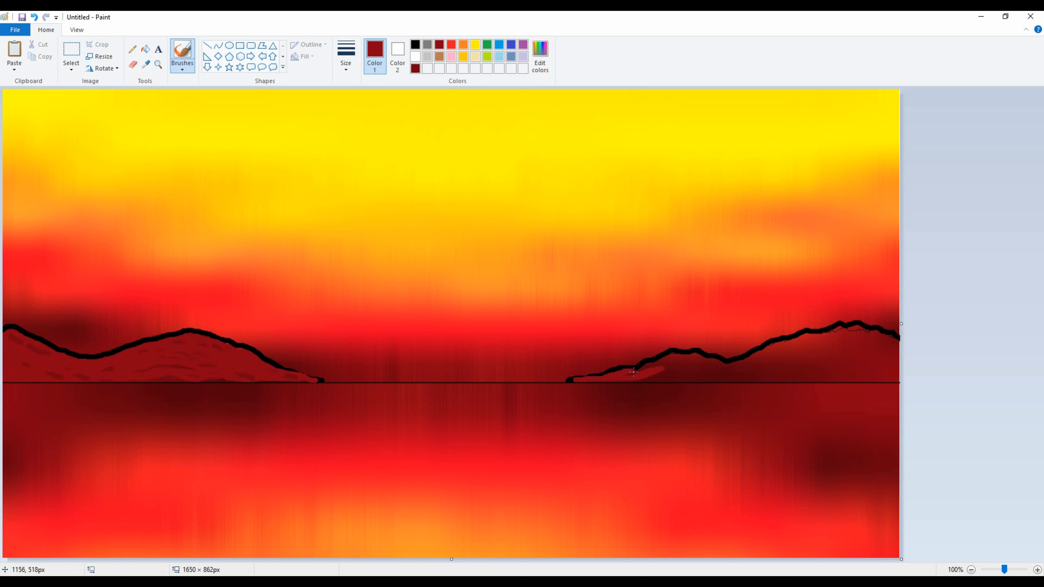
mouse_move(699, 356)
mouse_down()
mouse_move(745, 361)
mouse_move(794, 339)
mouse_move(880, 334)
mouse_up()
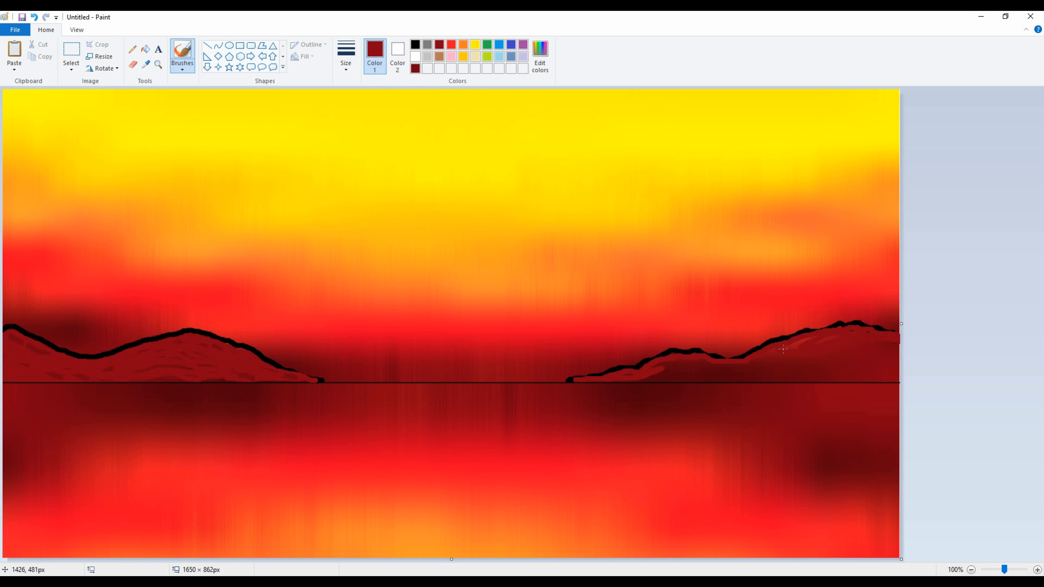
mouse_move(797, 371)
mouse_down()
mouse_move(662, 378)
mouse_move(847, 345)
mouse_move(791, 349)
mouse_up()
key(ctrl+z)
mouse_move(664, 372)
mouse_down()
mouse_move(792, 366)
mouse_move(688, 374)
mouse_move(727, 372)
mouse_up()
click(207, 45)
drag(577, 380, 906, 380)
Texture the slopes and ridge edges of both hill groups with many short darker red Pencil strokes
click(132, 49)
click(345, 55)
click(361, 155)
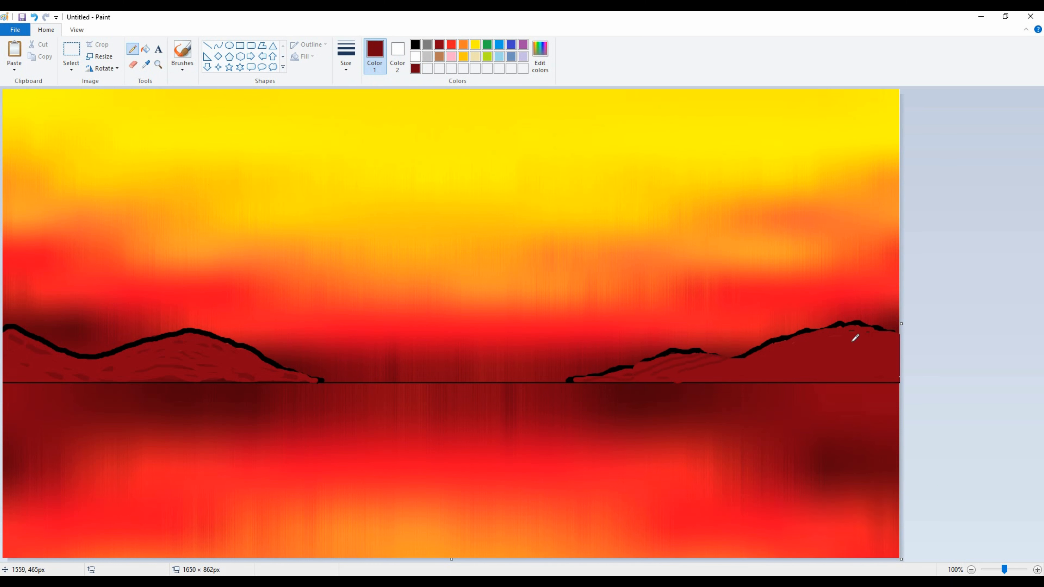
mouse_move(788, 342)
mouse_down()
mouse_move(846, 347)
mouse_move(777, 363)
mouse_up()
mouse_move(890, 336)
mouse_down()
mouse_move(830, 378)
mouse_move(729, 365)
mouse_up()
drag(226, 366, 253, 378)
drag(191, 359, 217, 366)
drag(156, 351, 176, 356)
drag(183, 346, 210, 356)
mouse_move(123, 357)
mouse_down()
mouse_move(156, 354)
mouse_move(159, 375)
mouse_move(115, 362)
mouse_move(141, 355)
mouse_up()
drag(130, 366, 154, 365)
click(98, 371)
click(635, 374)
click(660, 369)
drag(6, 328, 72, 353)
drag(204, 337, 317, 381)
drag(606, 380, 630, 373)
drag(642, 370, 713, 367)
mouse_move(220, 344)
mouse_down()
mouse_move(256, 355)
mouse_move(204, 363)
mouse_move(283, 378)
mouse_move(218, 358)
mouse_move(259, 382)
mouse_up()
drag(138, 366, 156, 358)
mouse_move(731, 363)
mouse_down()
mouse_move(776, 381)
mouse_move(748, 375)
mouse_move(738, 357)
mouse_move(794, 382)
mouse_up()
drag(697, 360, 743, 368)
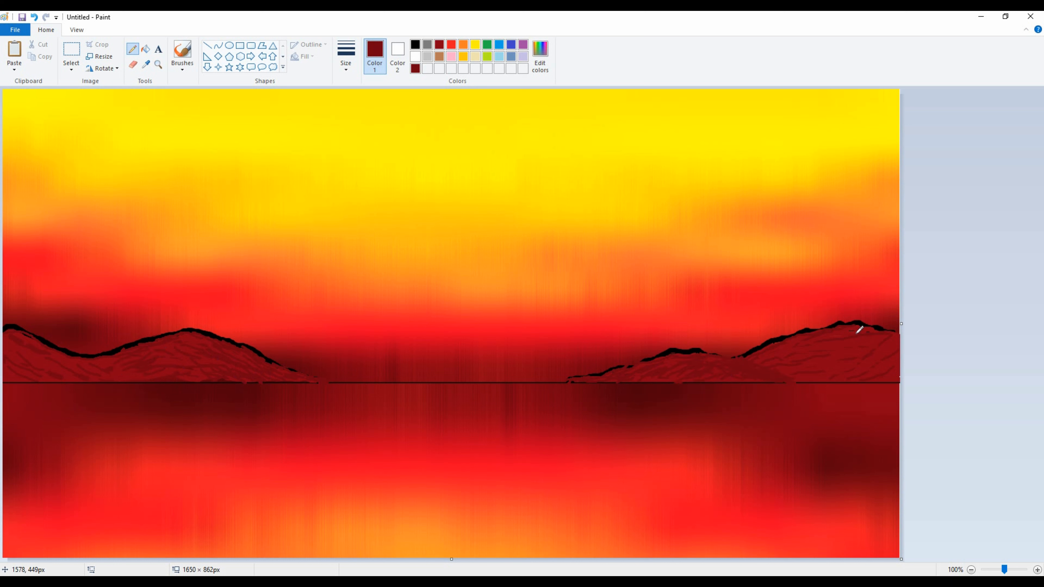
drag(841, 333, 767, 348)
drag(759, 350, 751, 355)
mouse_move(857, 343)
mouse_down()
mouse_move(838, 347)
mouse_move(897, 338)
mouse_up()
Choose orange and the Ellipse shape, and add a custom orange with red 255, green 106, blue 6
click(463, 44)
click(230, 45)
click(539, 53)
click(630, 273)
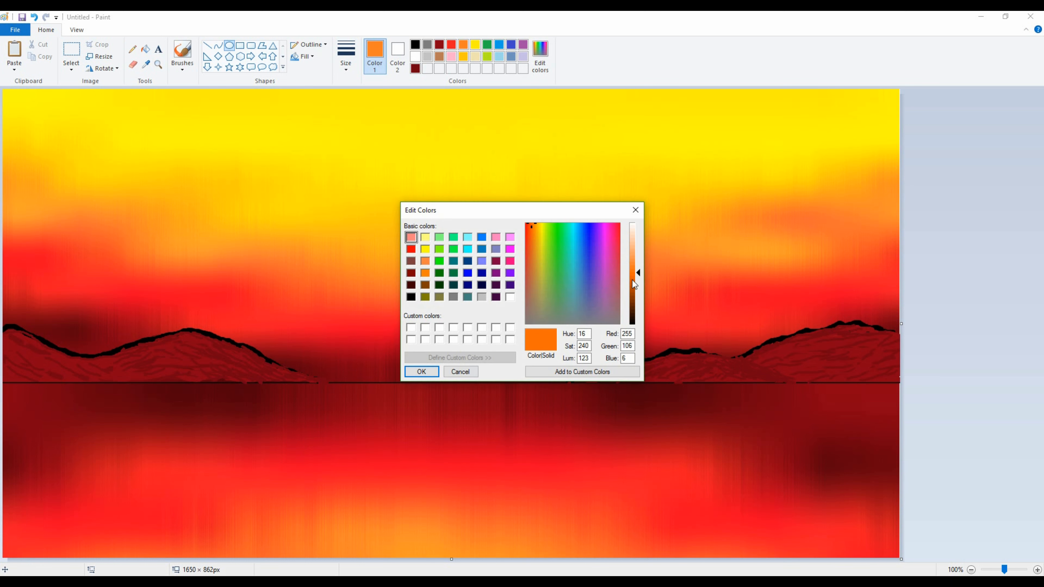
click(421, 372)
Draw a solid orange sun about 216 × 212 pixels between the hills and move it down onto the horizon
click(304, 56)
click(325, 81)
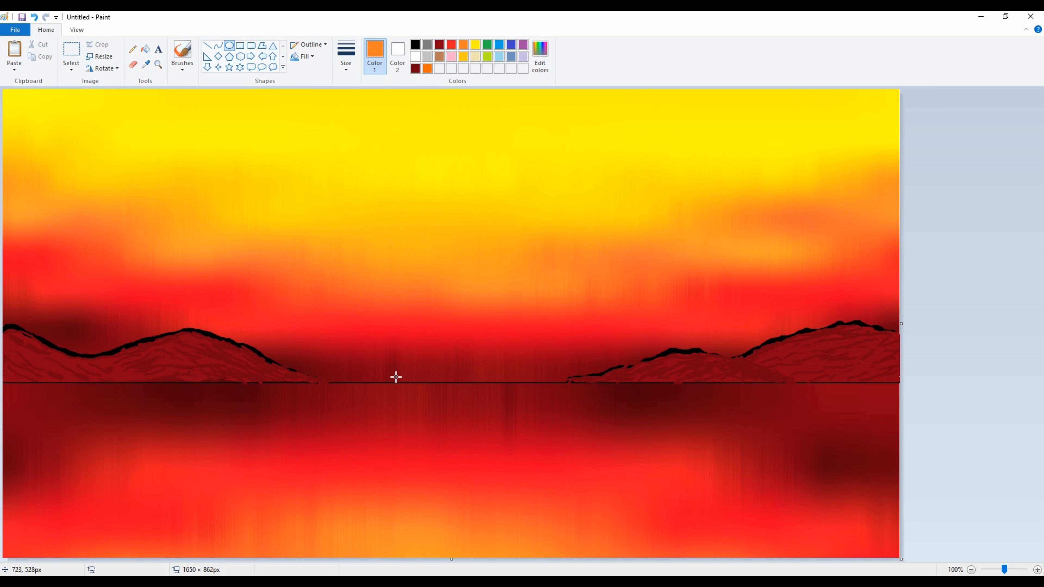
drag(395, 373, 510, 264)
click(397, 53)
click(463, 44)
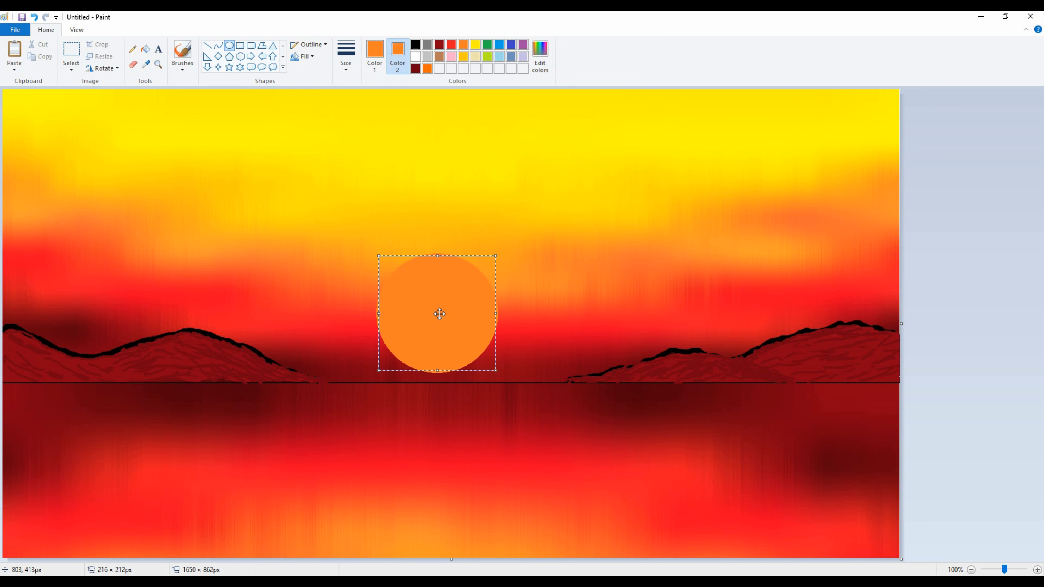
drag(462, 323, 462, 332)
click(520, 131)
click(132, 48)
mouse_move(405, 388)
mouse_down()
mouse_move(430, 389)
mouse_move(389, 388)
mouse_move(474, 386)
mouse_move(418, 386)
mouse_move(468, 390)
mouse_move(429, 403)
mouse_up()
key(ctrl+z)
Draw a stack of thin horizontal orange lines on the water beneath the sun, shortening toward the bottom
click(207, 45)
key(ctrl+minus)
key(ctrl+minus)
key(ctrl+minus)
key(ctrl+minus)
key(ctrl+minus)
key(ctrl+minus)
key(ctrl+minus)
click(454, 398)
click(442, 399)
click(421, 405)
click(433, 403)
click(440, 405)
click(461, 405)
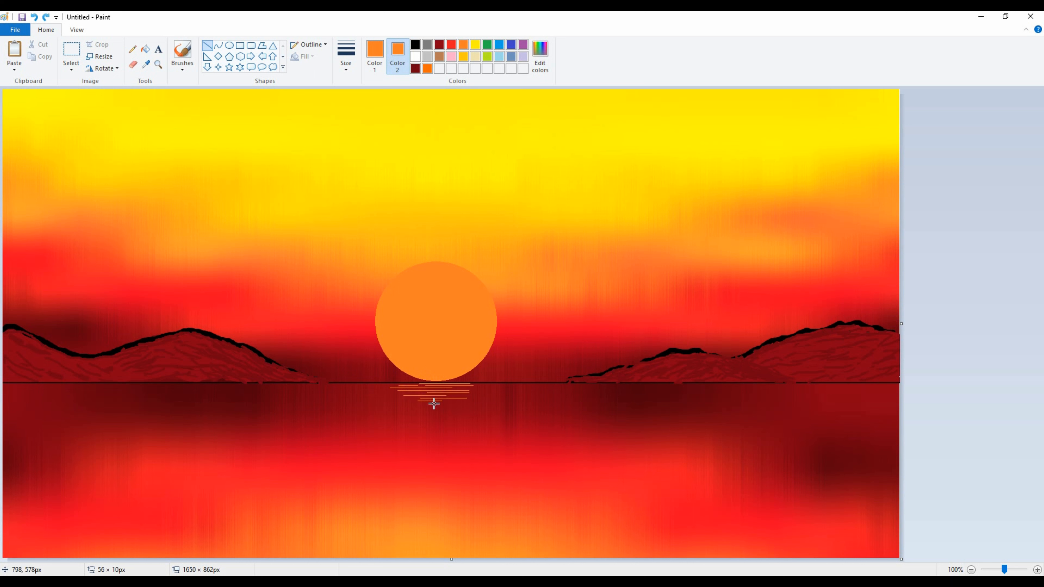
click(436, 408)
click(426, 418)
Add thin horizontal red lines around the orange reflection beneath the sun, undoing the misplaced ones
click(451, 44)
drag(384, 393, 405, 393)
click(382, 57)
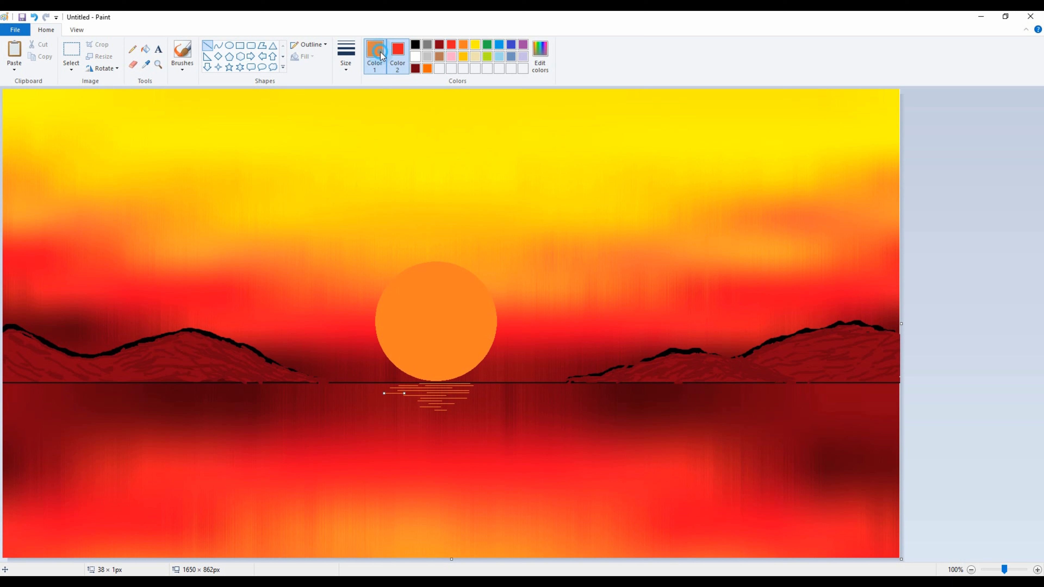
click(452, 44)
click(380, 393)
mouse_move(367, 389)
mouse_down()
mouse_move(420, 405)
mouse_move(510, 388)
mouse_up()
key(ctrl+z)
key(ctrl+z)
click(485, 394)
click(494, 391)
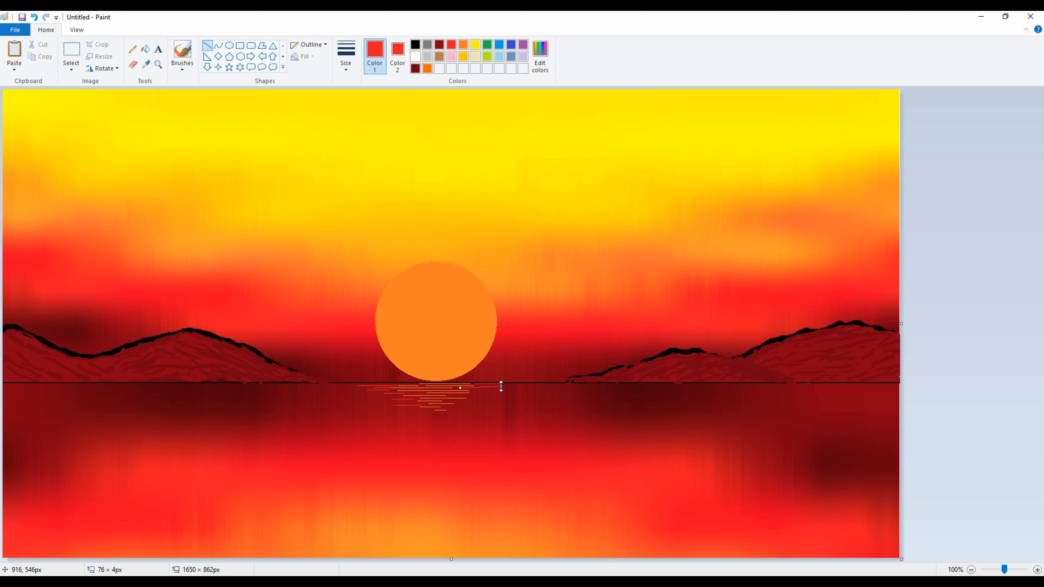
click(512, 399)
mouse_move(475, 391)
mouse_down()
mouse_move(502, 391)
mouse_move(474, 406)
mouse_up()
click(845, 440)
click(904, 426)
click(969, 412)
Draw a thick straight black line about 401 × 74 pixels sloping down across the water below the right hills
click(415, 46)
drag(630, 408, 899, 465)
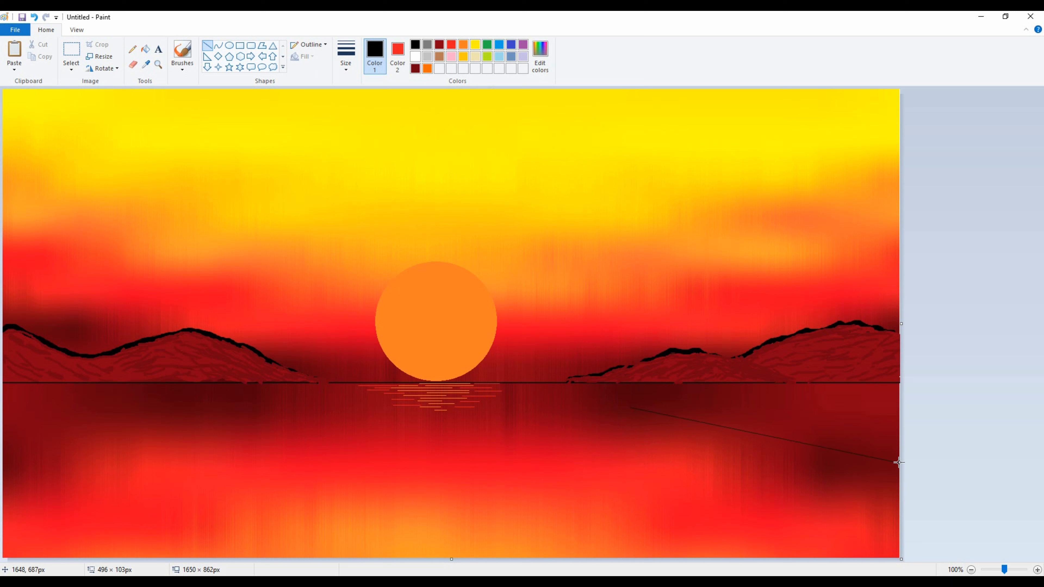
key(ctrl+plus)
key(ctrl+plus)
key(ctrl+plus)
key(ctrl+plus)
key(ctrl+plus)
key(ctrl+plus)
key(ctrl+plus)
key(ctrl+plus)
key(ctrl+plus)
key(ctrl+plus)
key(ctrl+plus)
key(ctrl+plus)
key(ctrl+plus)
key(ctrl+plus)
key(ctrl+plus)
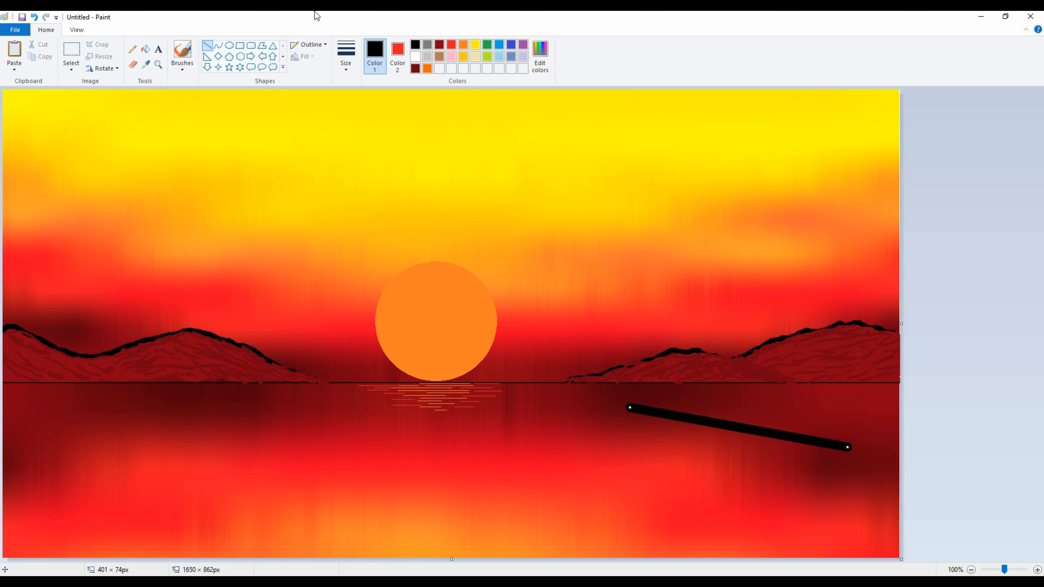
Recolor the thick sloping line light yellow
click(463, 58)
click(463, 46)
click(476, 56)
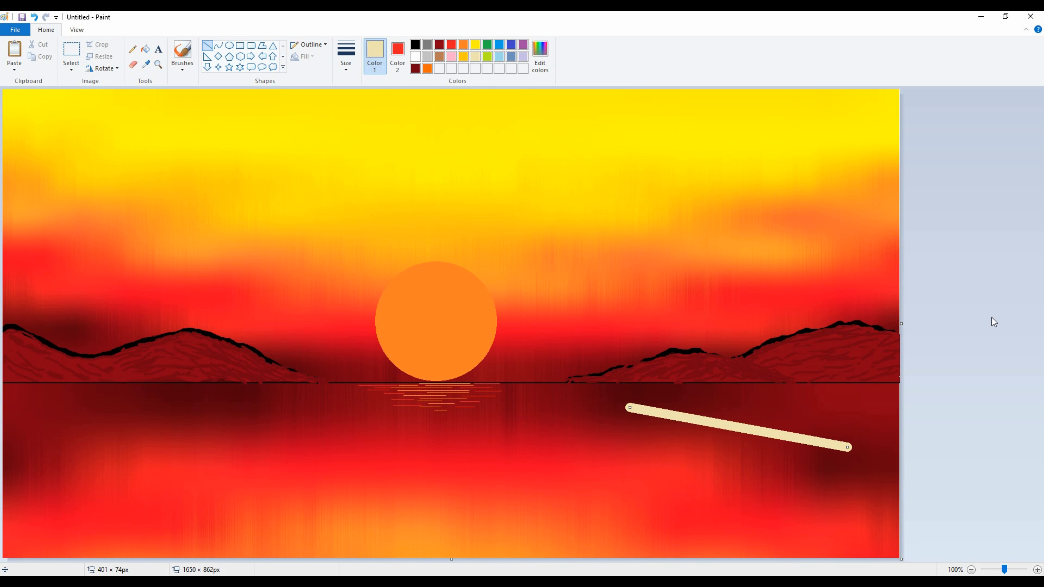
Widen the sloping plank with a parallel line and draw two long light yellow pier edges toward the lower-left
drag(617, 422, 828, 471)
key(ctrl+z)
drag(623, 412, 30, 556)
click(857, 451)
drag(898, 483, 411, 577)
Extend the plank's upper edge to the right canvas border and close its far tip with light yellow lines
drag(632, 401, 926, 456)
click(926, 456)
drag(632, 401, 624, 412)
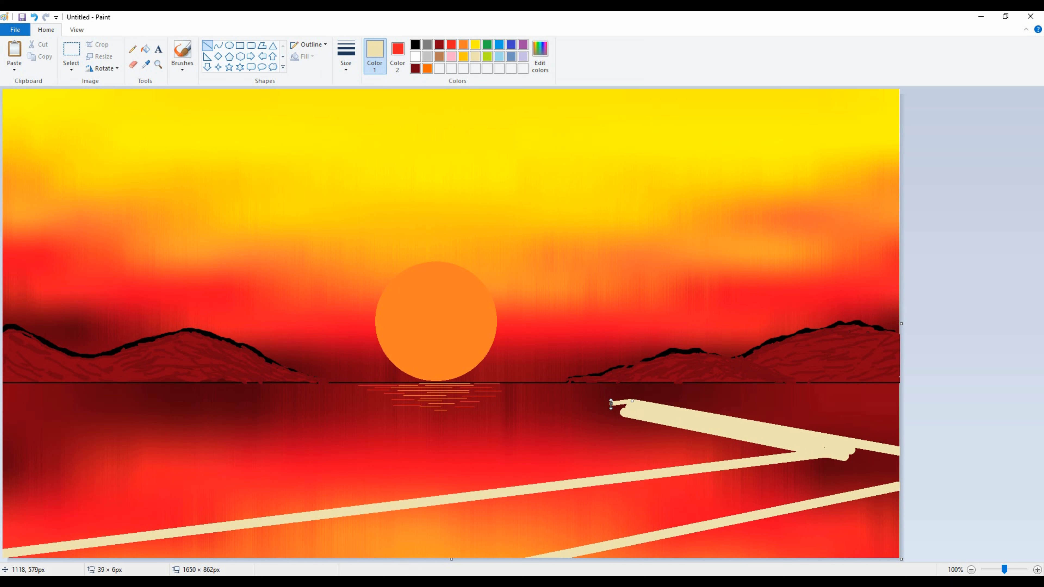
drag(625, 411, 600, 408)
drag(599, 405, 603, 450)
key(ctrl+z)
drag(628, 398, 913, 447)
click(650, 412)
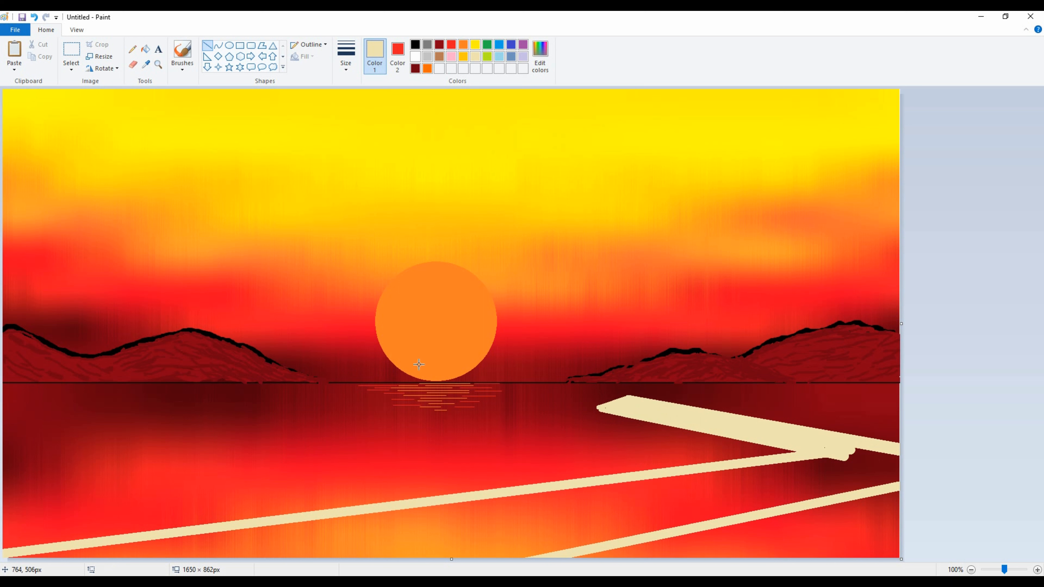
Fill the gap between the near pier section's two edges with thick light yellow lines until it is solid
drag(309, 557, 931, 453)
drag(689, 506, 990, 450)
drag(858, 460, 102, 584)
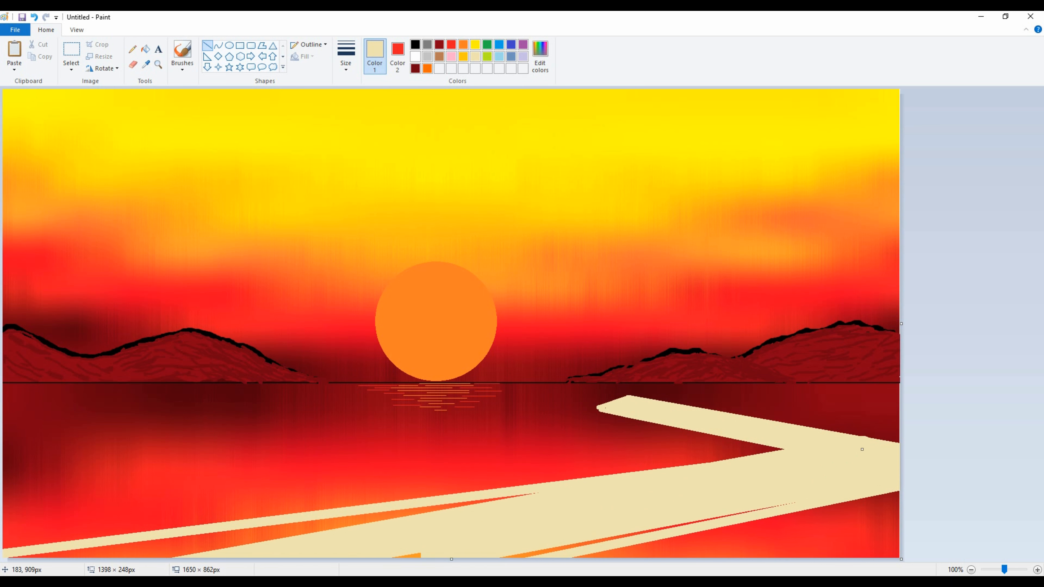
drag(780, 511, 582, 538)
drag(714, 473, 1, 564)
drag(339, 535, 119, 560)
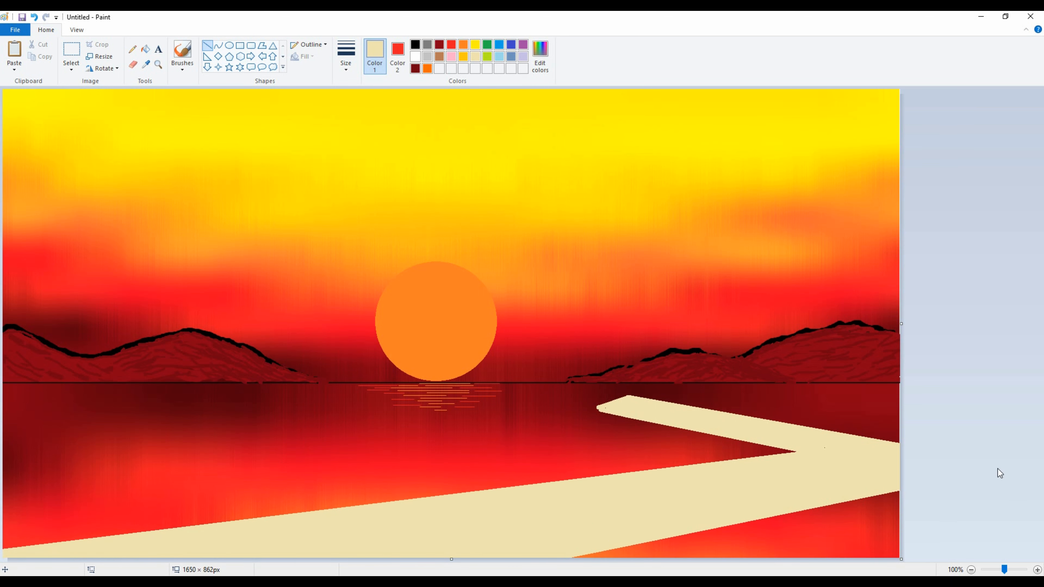
Draw thin light gray slanted plank lines across the pier's far arm, from its tip to the bend
click(464, 56)
click(472, 57)
click(538, 55)
click(635, 210)
mouse_move(641, 397)
mouse_down()
mouse_move(606, 421)
mouse_move(617, 409)
mouse_up()
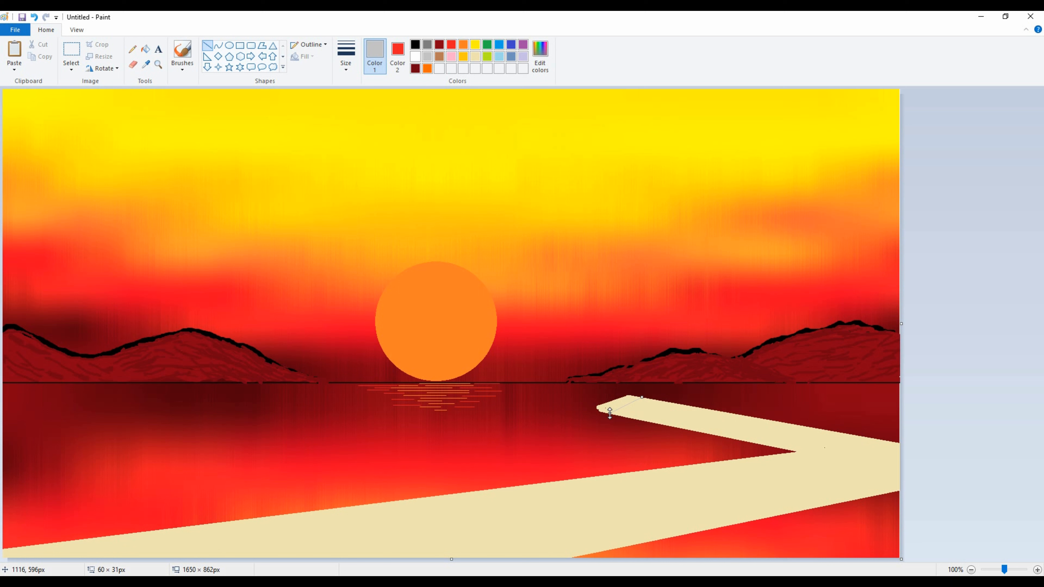
mouse_move(660, 401)
mouse_down()
mouse_move(632, 417)
mouse_move(756, 443)
mouse_up()
drag(816, 429, 780, 448)
mouse_move(851, 435)
mouse_down()
mouse_move(795, 453)
mouse_move(903, 493)
mouse_up()
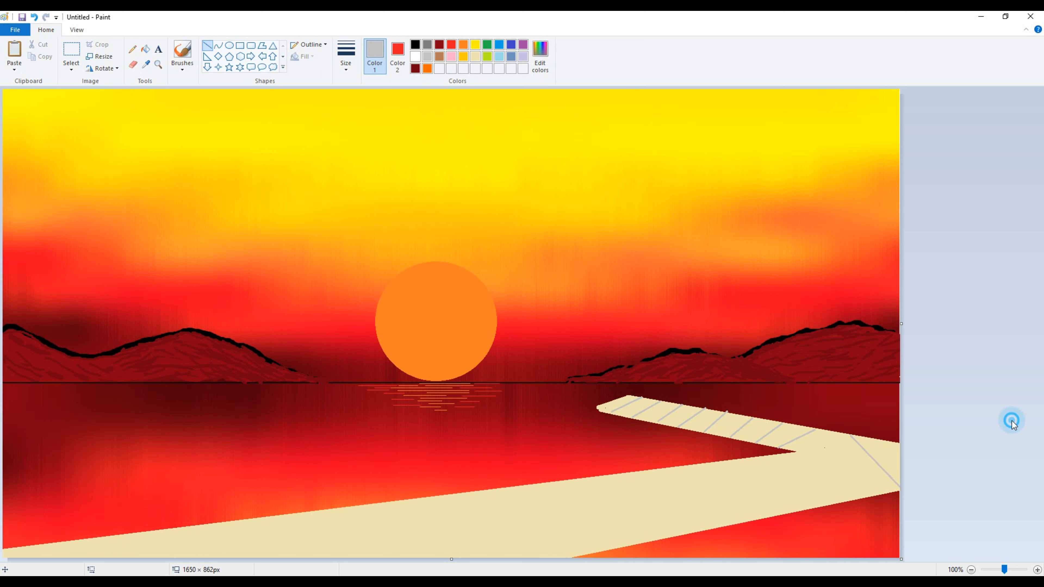
drag(884, 441, 906, 460)
drag(816, 429, 868, 497)
drag(791, 452, 834, 502)
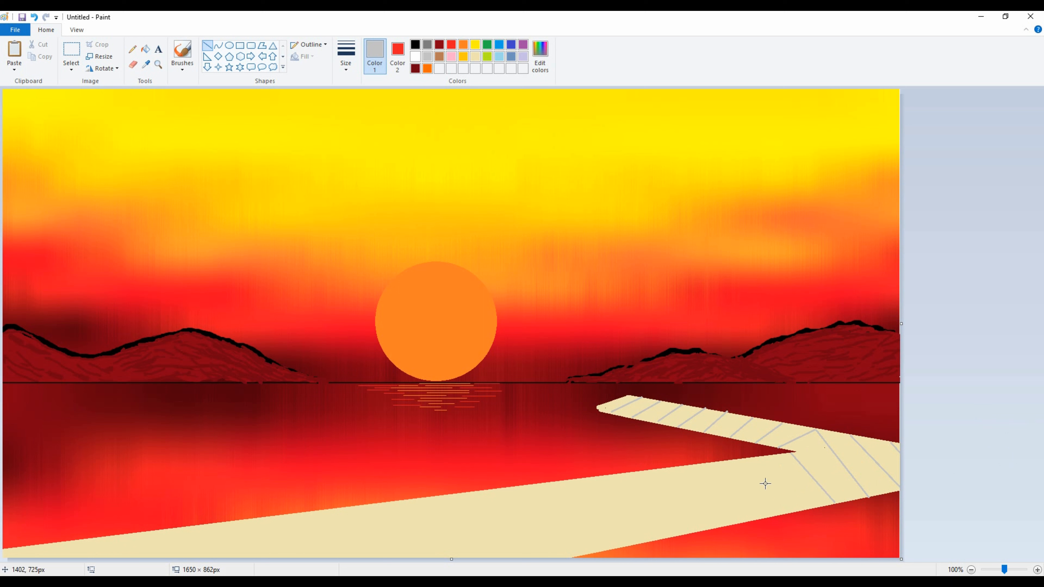
mouse_move(530, 486)
mouse_down()
mouse_move(561, 551)
mouse_move(540, 562)
mouse_up()
key(ctrl+z)
key(ctrl+z)
key(ctrl+z)
key(ctrl+z)
Draw a gray plank line about 93 × 34 pixels at the bend and several across the near section's left half
drag(796, 451, 846, 433)
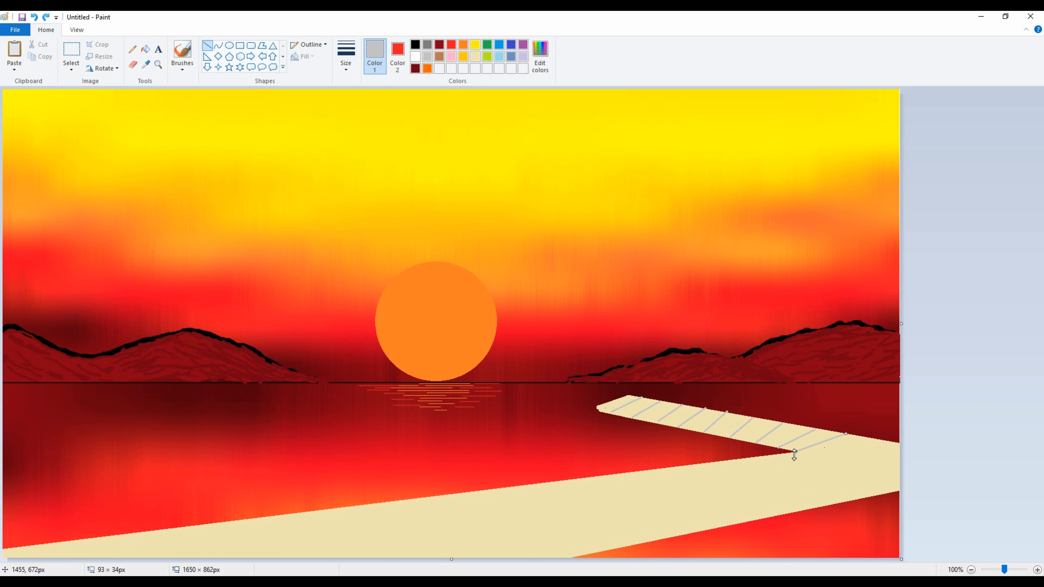
click(790, 455)
drag(469, 531, 470, 574)
drag(418, 499, 402, 558)
drag(362, 505, 337, 558)
drag(541, 531, 549, 535)
drag(285, 515, 267, 559)
drag(201, 525, 170, 573)
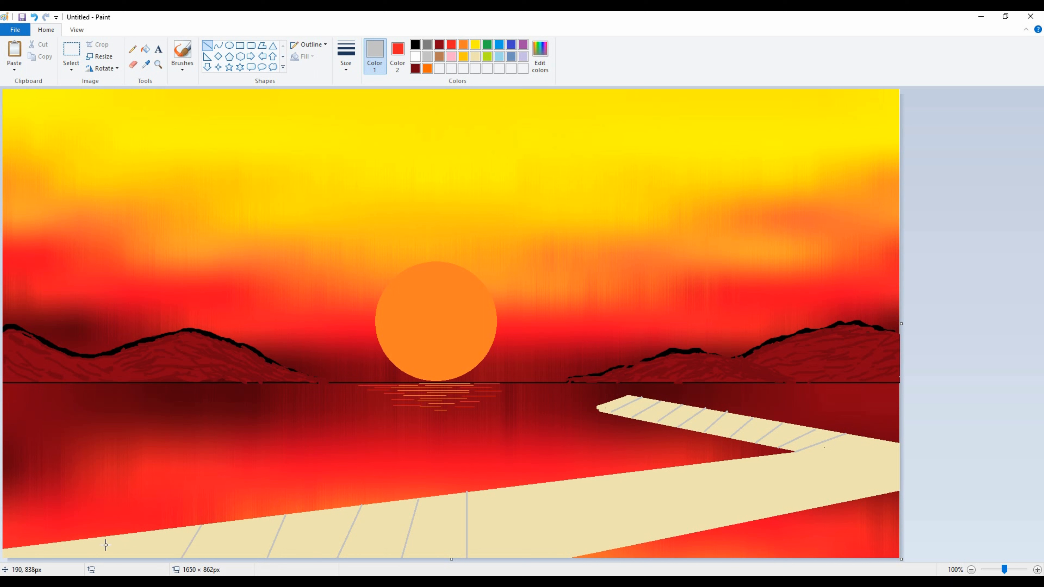
Continue the gray plank lines across the near section's right half, fanning them out toward the bend
drag(516, 487, 553, 568)
drag(571, 479, 635, 543)
drag(641, 471, 710, 532)
drag(717, 461, 781, 515)
mouse_move(773, 456)
mouse_down()
mouse_move(891, 510)
mouse_move(858, 499)
mouse_move(901, 465)
mouse_up()
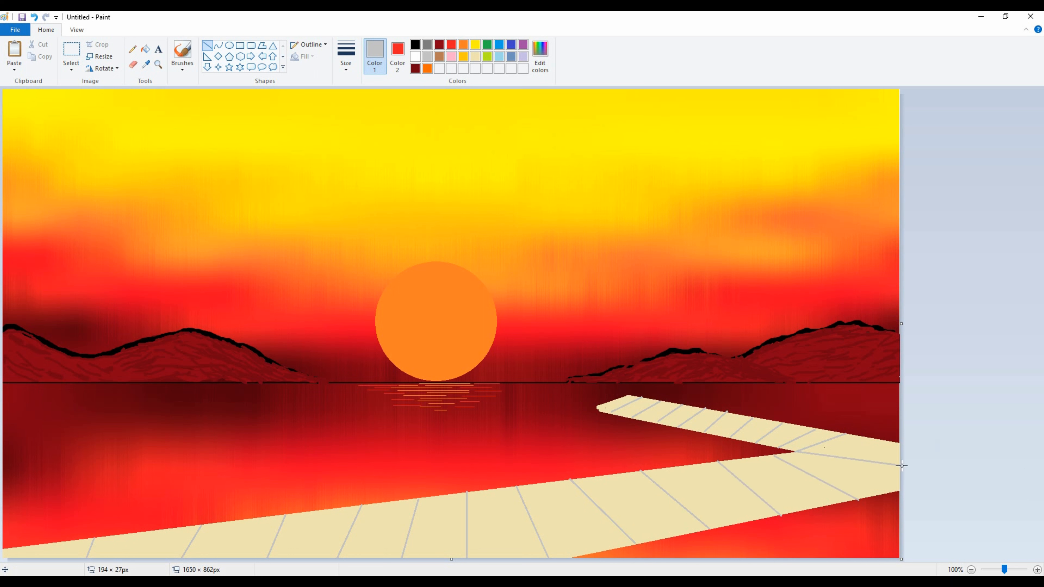
click(990, 437)
Draw a vertical gold post about 57 pixels tall at the pier's far tip and nudge it onto the deck corner
drag(594, 396, 595, 428)
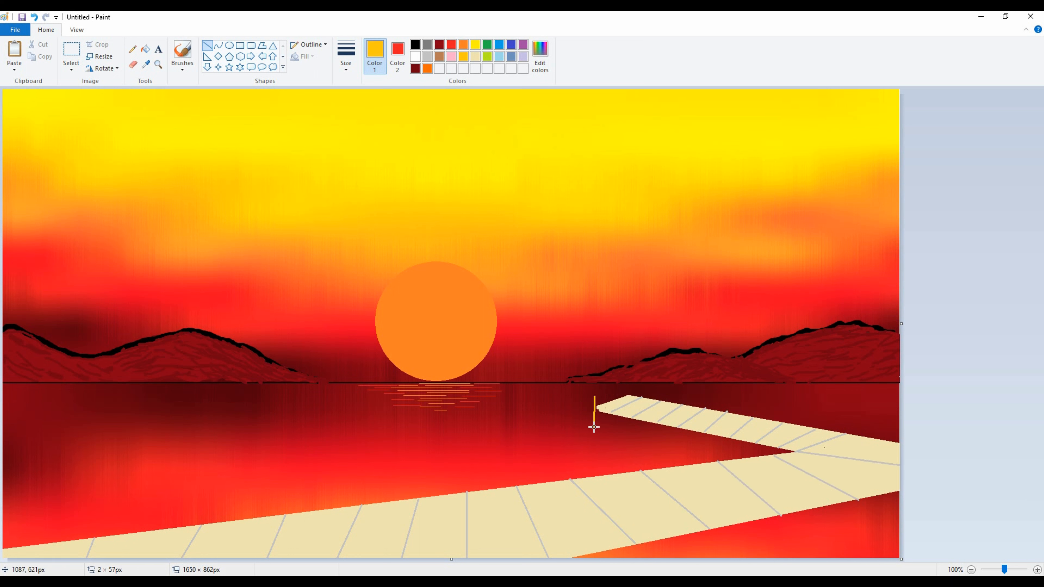
key(Right)
key(Right)
key(Right)
key(Right)
key(Right)
key(Right)
click(773, 461)
Add short vertical gold posts along both edges of the pier's far arm and at the inner bend
drag(630, 386, 630, 394)
click(789, 445)
drag(686, 412, 686, 447)
click(1005, 397)
drag(788, 437, 789, 451)
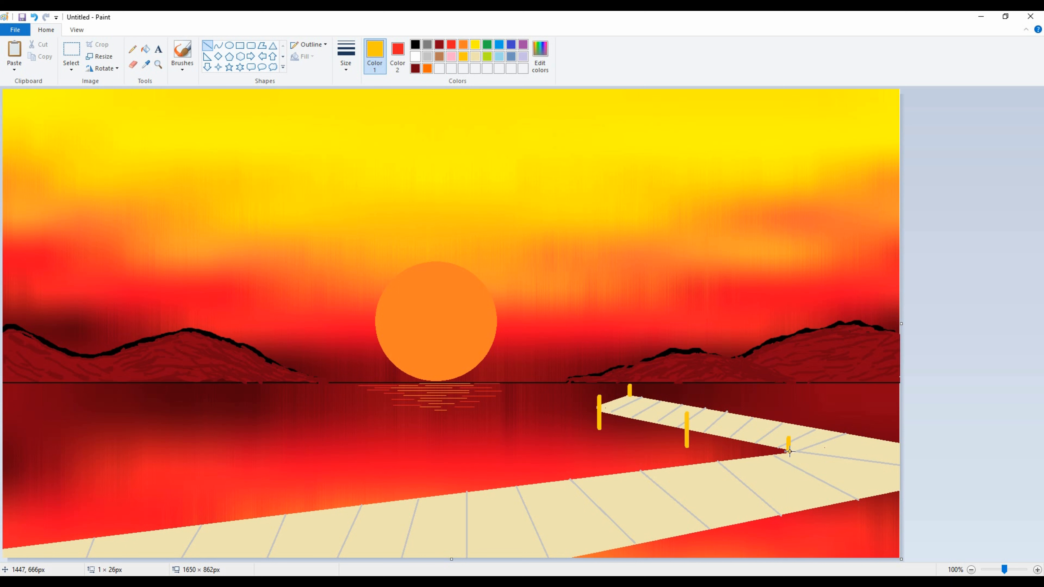
click(996, 470)
drag(712, 402, 711, 412)
click(1002, 409)
Add vertical gold posts along the upper edge of the near pier section, spaced wider toward the left
click(636, 477)
drag(662, 451, 655, 469)
click(939, 452)
drag(454, 462, 454, 494)
click(963, 457)
drag(173, 482, 183, 527)
key(ctrl+z)
drag(155, 491, 152, 529)
key(ctrl+z)
key(ctrl+z)
Add tall vertical gold posts along the lower edge of the near pier section
click(989, 485)
drag(859, 473, 859, 530)
click(995, 484)
drag(666, 508, 725, 557)
click(1002, 403)
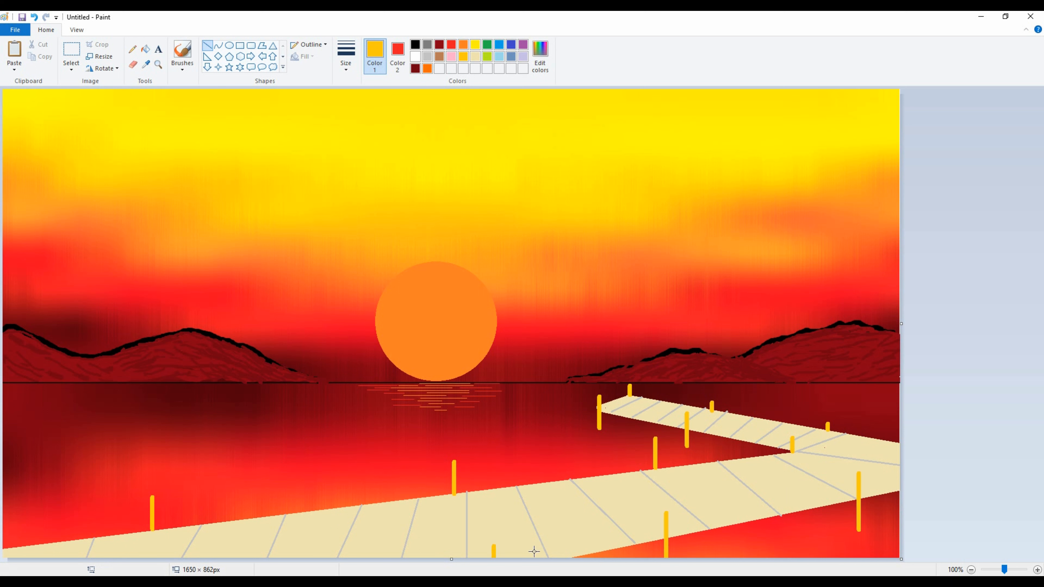
Draw gold rails connecting the posts along both edges of the far arm, the outer one about 526 × 85 pixels
mouse_move(599, 402)
mouse_down()
mouse_move(795, 444)
mouse_move(5, 515)
mouse_move(1, 528)
mouse_up()
click(990, 397)
key(ctrl+z)
drag(629, 388, 916, 435)
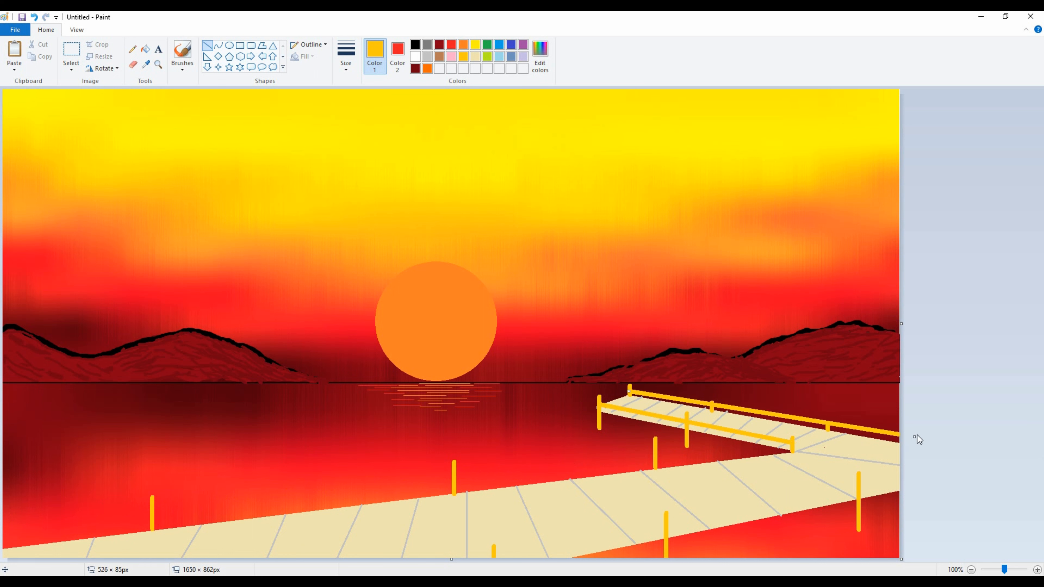
Draw gold rails along the near section's upper edge, about 1460 × 131 pixels, and along its lower edge
click(772, 463)
drag(793, 442, 2, 513)
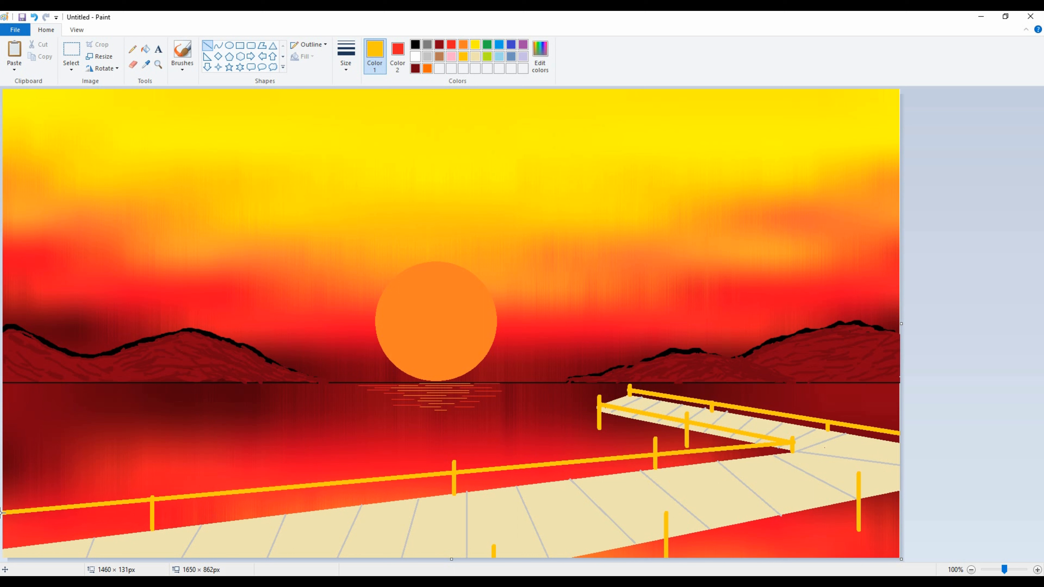
drag(902, 479, 460, 560)
click(1015, 495)
Extend the gold posts above the rails on the near section's upper edge and the far arm's outer edge
drag(151, 490, 151, 499)
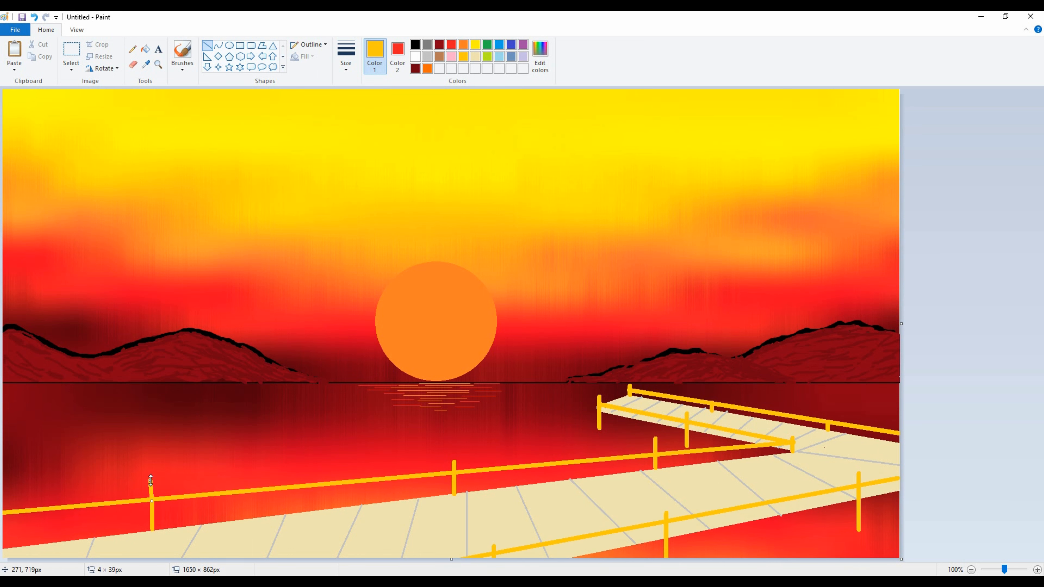
click(939, 461)
drag(453, 453, 454, 471)
click(851, 456)
drag(712, 395, 711, 404)
click(735, 411)
drag(827, 414, 827, 423)
click(981, 405)
Draw small gold water ripples with the Pencil around the bases of three pier posts
click(427, 69)
click(132, 49)
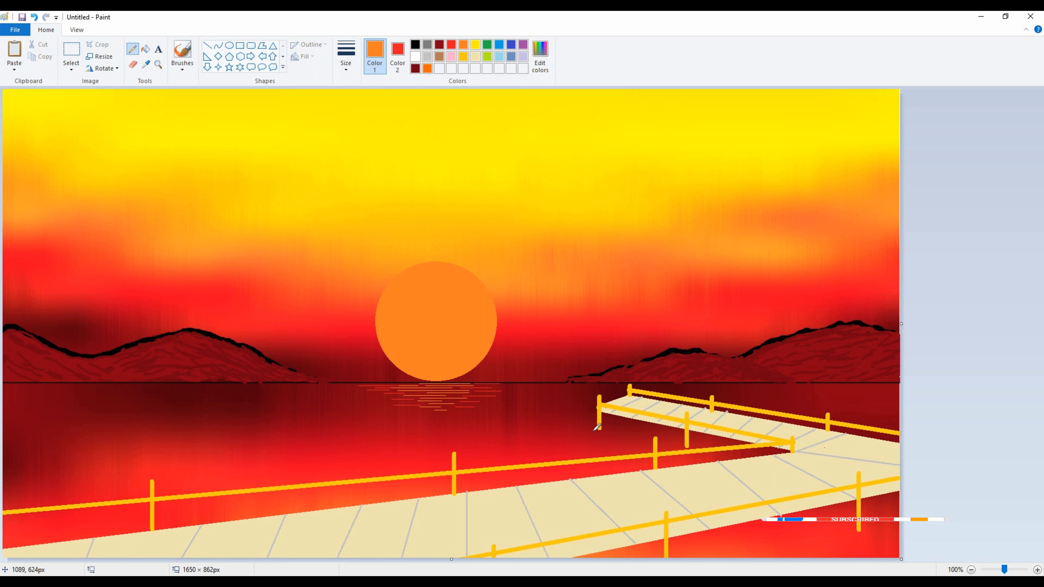
click(463, 56)
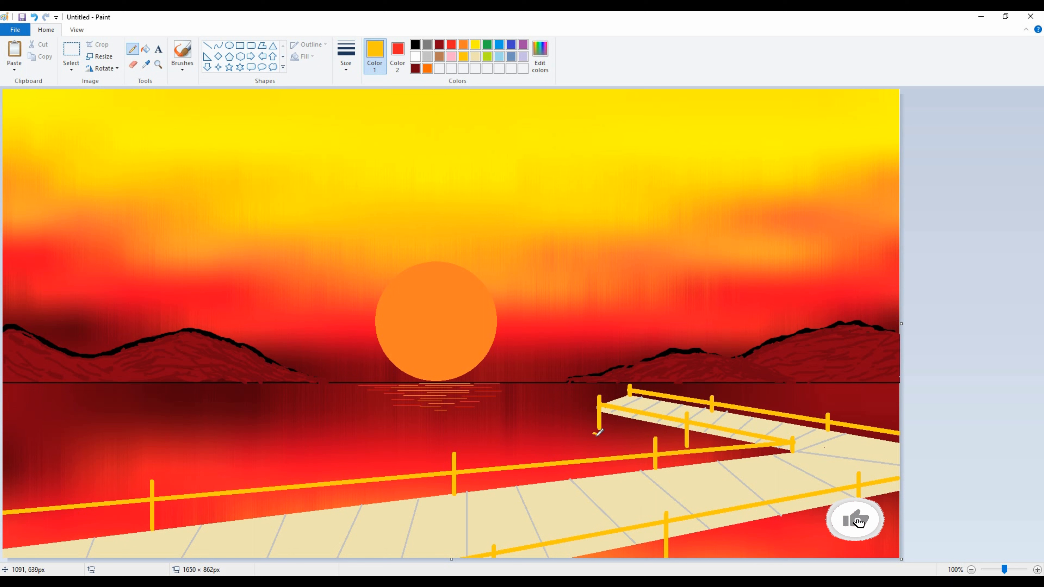
click(346, 62)
click(361, 97)
drag(604, 432, 599, 438)
drag(684, 447, 686, 450)
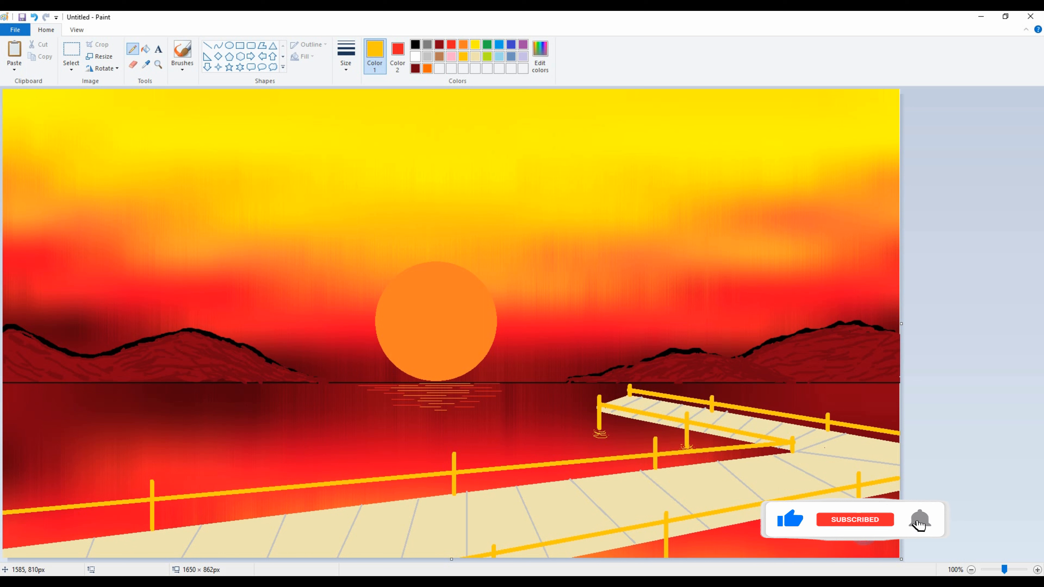
drag(858, 529, 861, 537)
Paint two long black tree branches with a brush, reaching up and right from the canvas's left edge over the hills
click(415, 44)
click(182, 68)
click(190, 109)
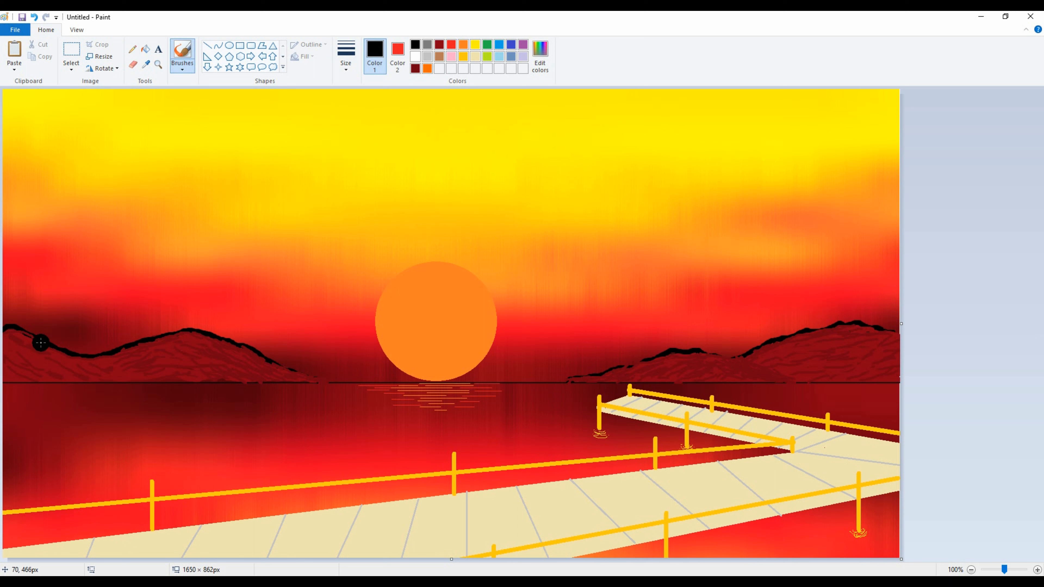
drag(154, 235, 4, 354)
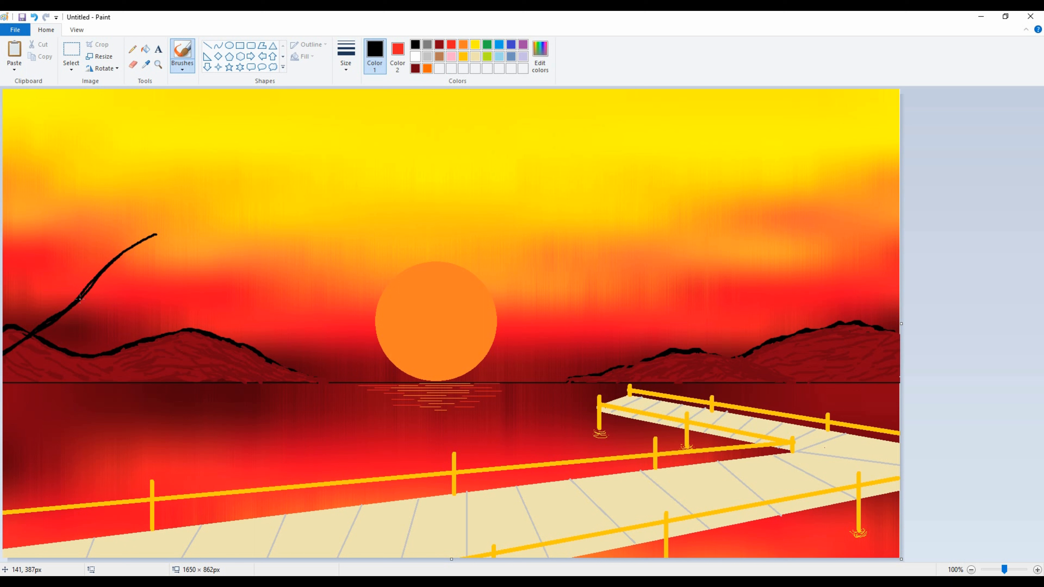
drag(68, 305, 55, 316)
mouse_move(246, 308)
mouse_down()
mouse_move(123, 297)
mouse_move(55, 322)
mouse_up()
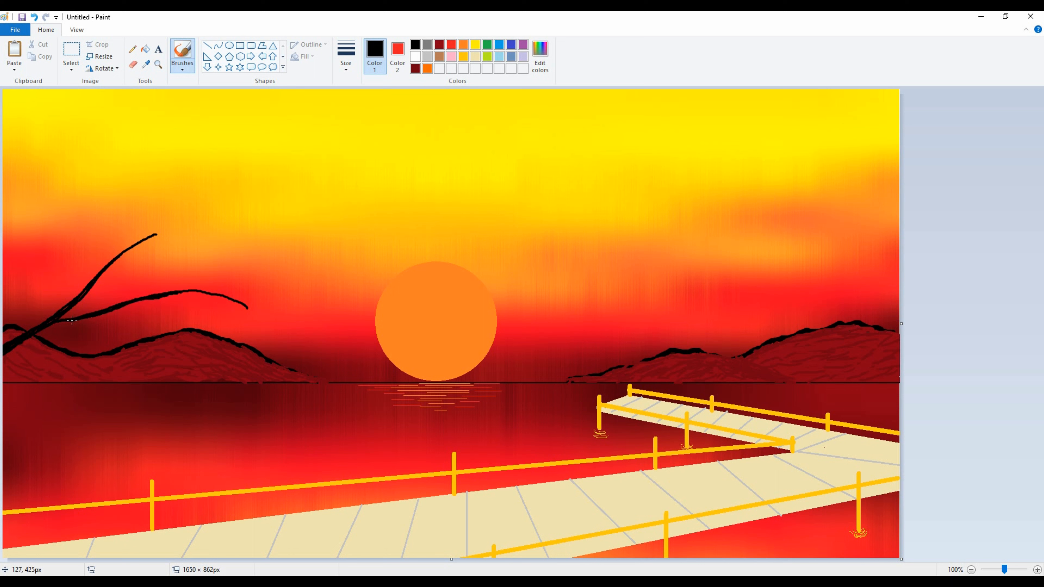
Add a black side branch reaching right toward the sun and a steep, thickened branch near the left edge
mouse_move(279, 226)
mouse_down()
mouse_move(140, 296)
mouse_move(222, 252)
mouse_move(186, 268)
mouse_up()
drag(67, 192, 9, 324)
drag(28, 249, 34, 245)
mouse_move(68, 191)
mouse_down()
mouse_move(39, 231)
mouse_move(21, 314)
mouse_up()
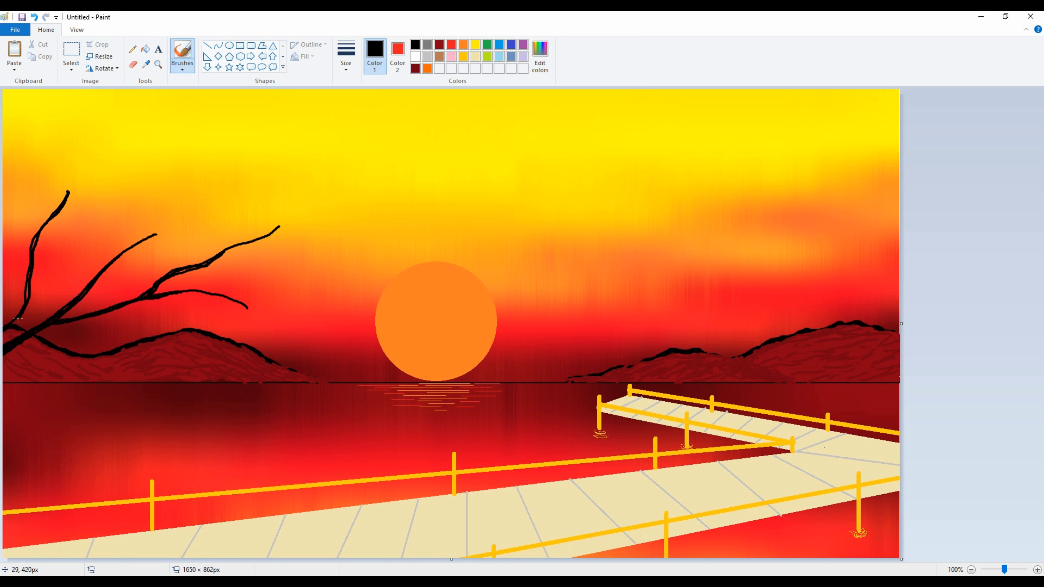
Paint four thinner black offshoots rising from the existing tree branches
drag(118, 230, 29, 289)
drag(214, 191, 170, 272)
drag(178, 173, 103, 267)
drag(129, 230, 99, 272)
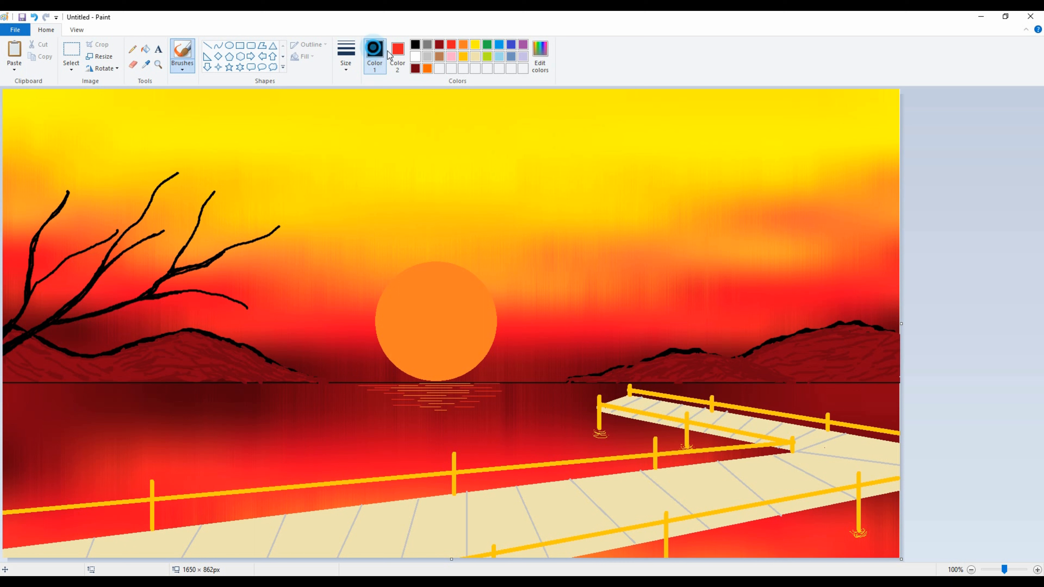
Paint small red blossoms on the left and middle branches and on the rightmost branch tip
click(450, 45)
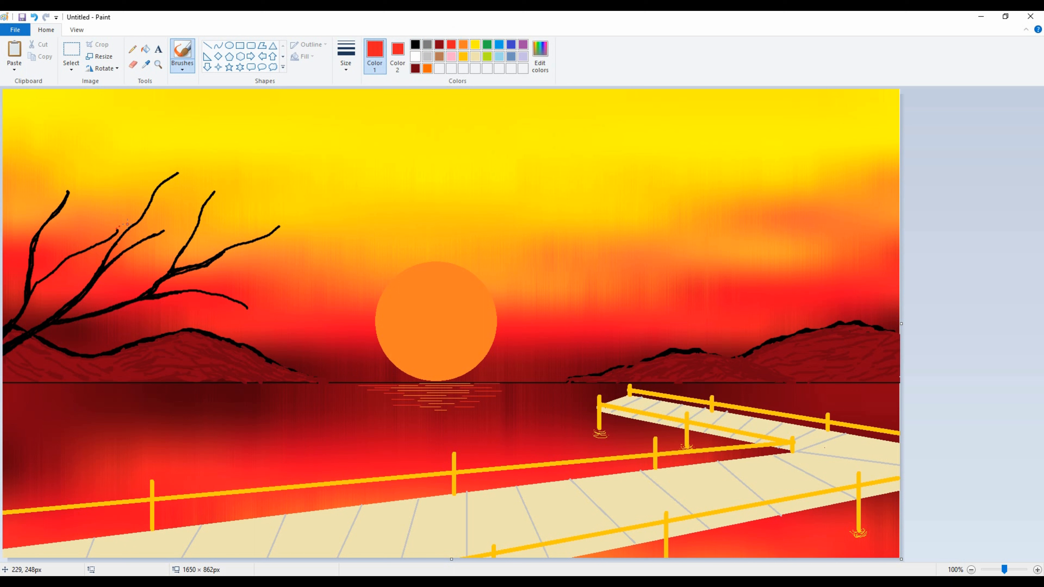
mouse_move(69, 187)
mouse_down()
mouse_move(70, 209)
mouse_move(44, 221)
mouse_up()
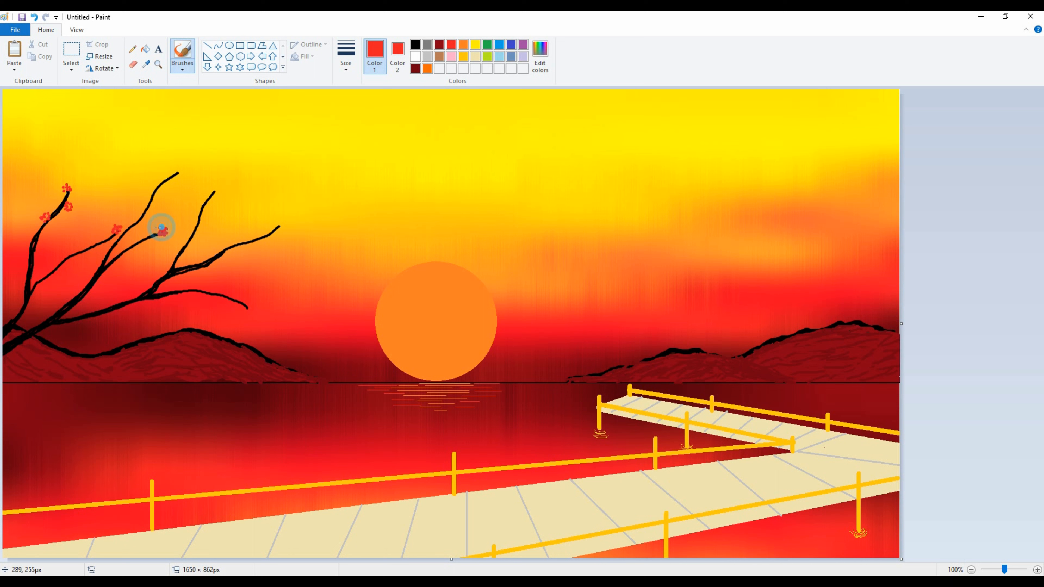
drag(281, 224, 278, 222)
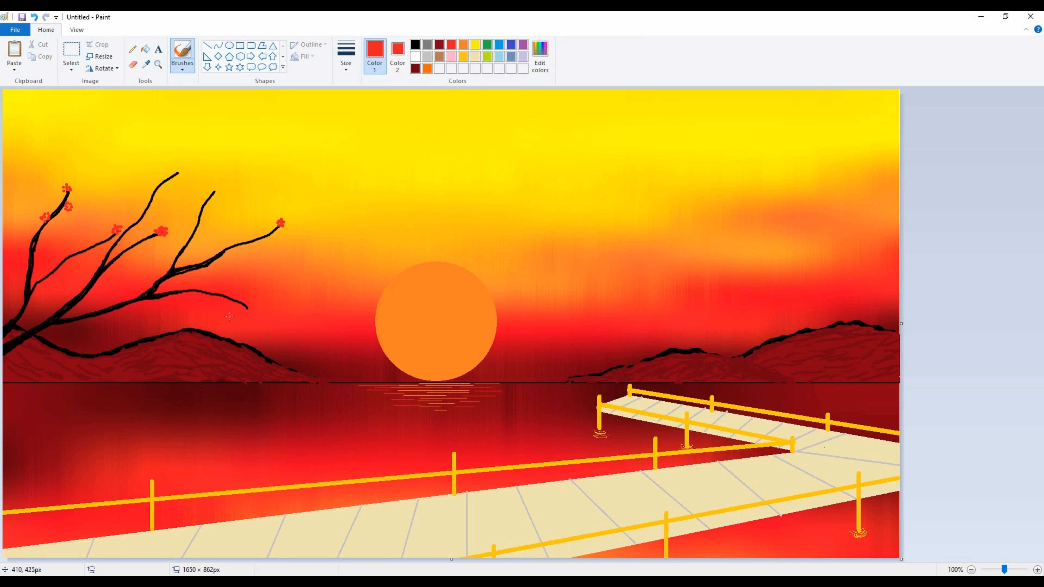
Dab small orange blossoms on the lowest branch and along the inner parts of the left branches
click(463, 44)
click(247, 311)
click(254, 311)
click(229, 294)
click(232, 296)
click(85, 280)
click(89, 278)
click(46, 273)
click(50, 271)
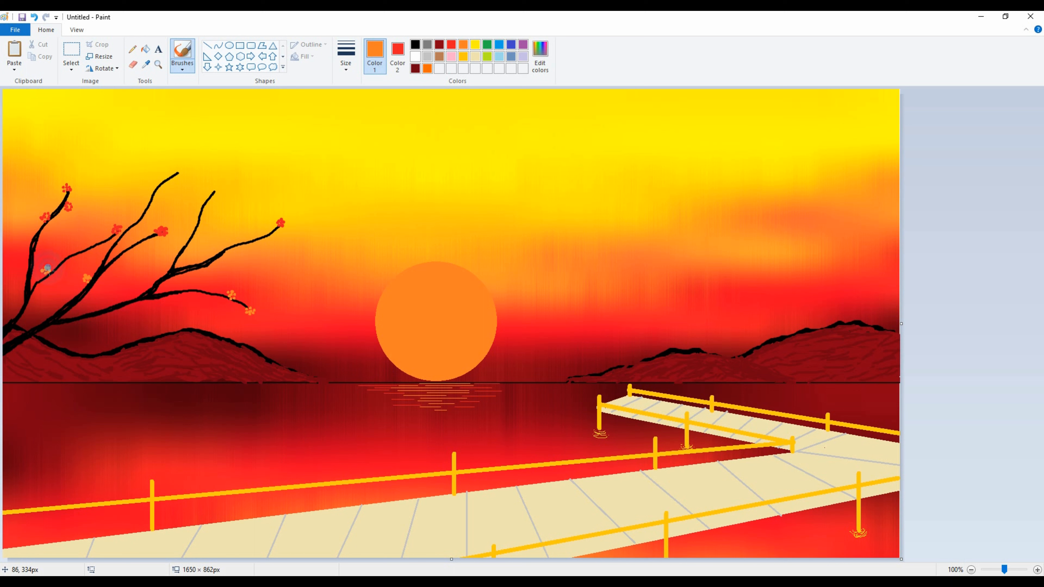
click(129, 295)
Dab more red blossoms on the two tallest branch tips and along the upper branches
click(452, 45)
click(183, 172)
click(184, 172)
click(184, 170)
click(218, 187)
click(220, 188)
click(222, 190)
click(231, 243)
click(233, 241)
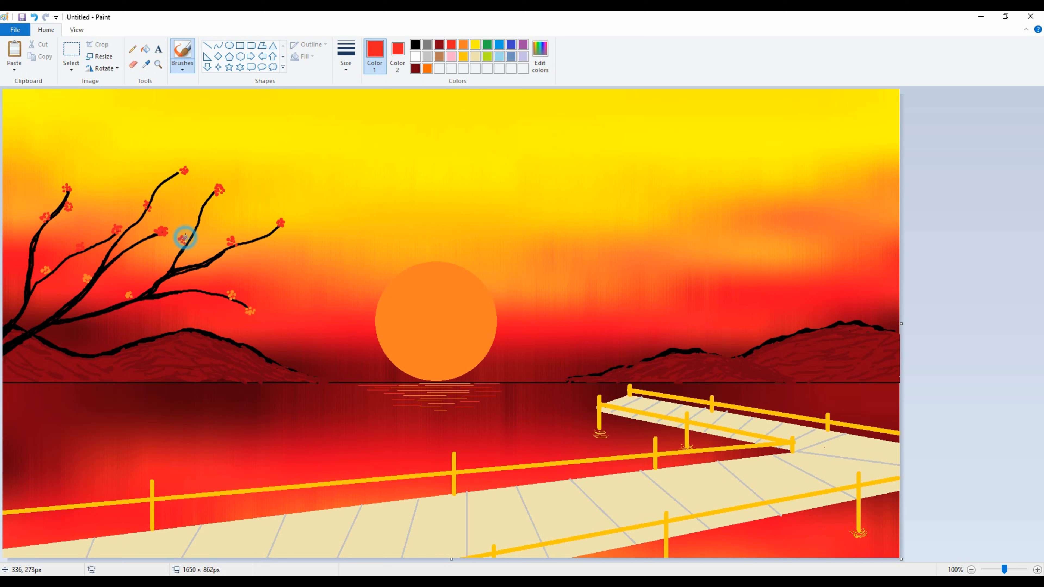
Paint tiny black twigs with a different brush on the right-hand branches and the tallest branch
click(415, 44)
click(183, 69)
click(181, 84)
mouse_move(281, 235)
mouse_down()
mouse_move(264, 226)
mouse_move(248, 242)
mouse_up()
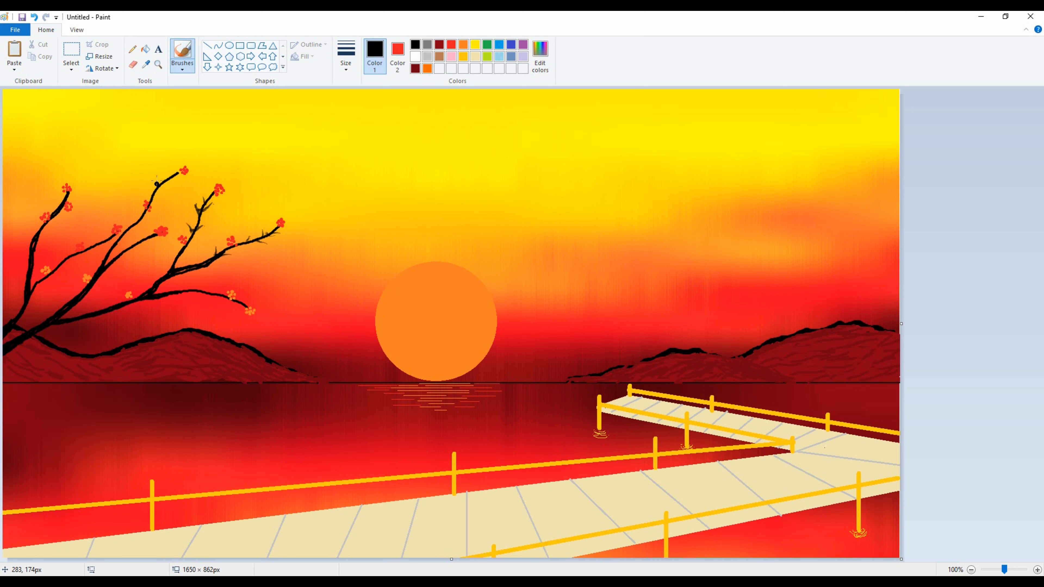
drag(160, 183, 154, 177)
Add tiny black twigs along the leftmost branches up to the red blossoms
mouse_move(105, 240)
mouse_down()
mouse_move(103, 231)
mouse_move(65, 250)
mouse_move(32, 241)
mouse_move(30, 255)
mouse_up()
mouse_move(19, 263)
mouse_down()
mouse_move(28, 268)
mouse_move(35, 251)
mouse_move(33, 263)
mouse_up()
drag(61, 222, 46, 225)
drag(68, 201, 80, 196)
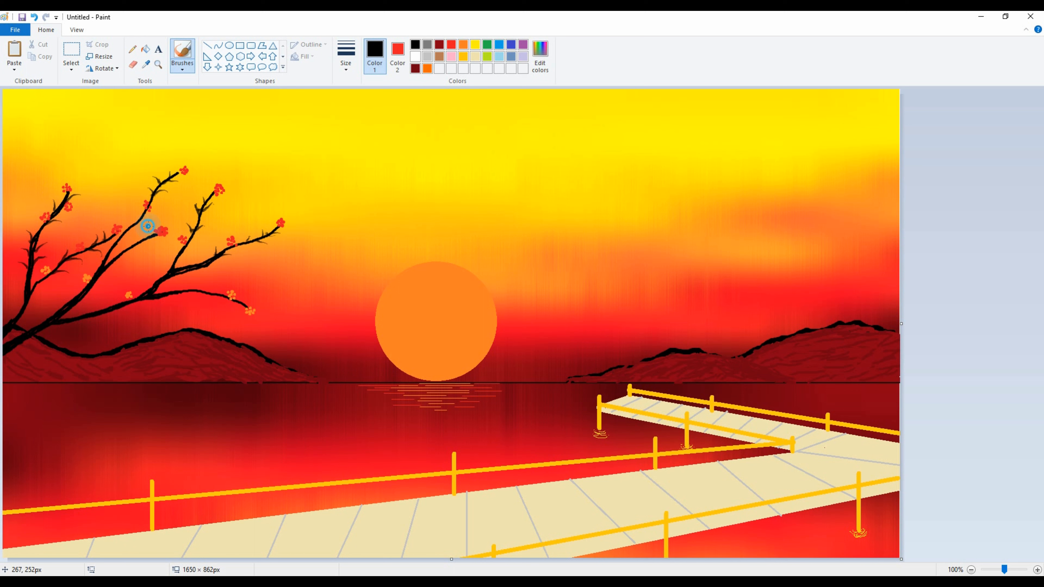
Add tiny black twigs to the lowest drooping branch, the rightmost branch and the middle branches
drag(201, 292, 216, 305)
drag(218, 297, 232, 307)
mouse_move(256, 240)
mouse_down()
mouse_move(272, 244)
mouse_move(249, 228)
mouse_up()
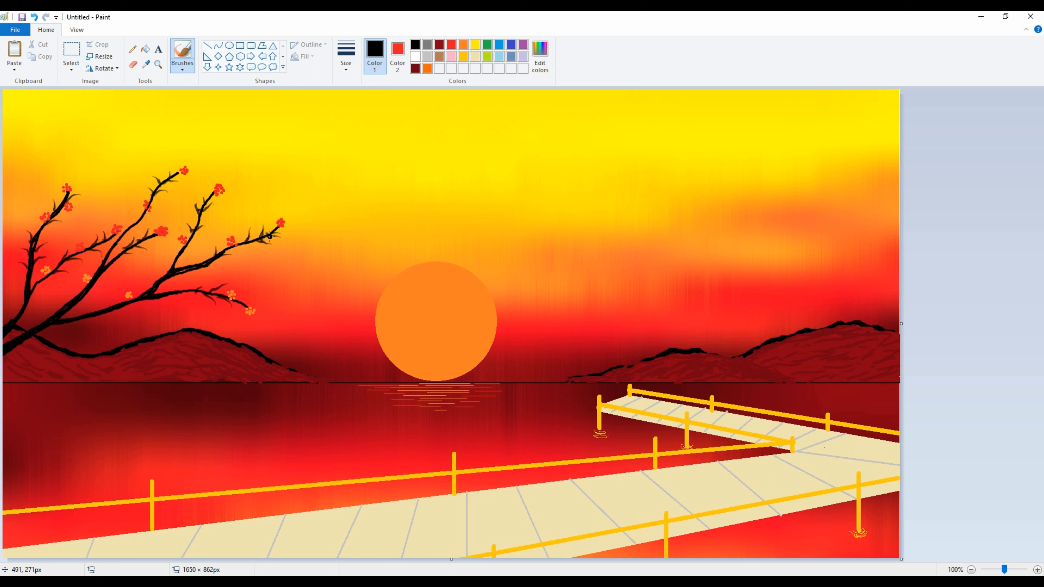
drag(150, 222, 139, 224)
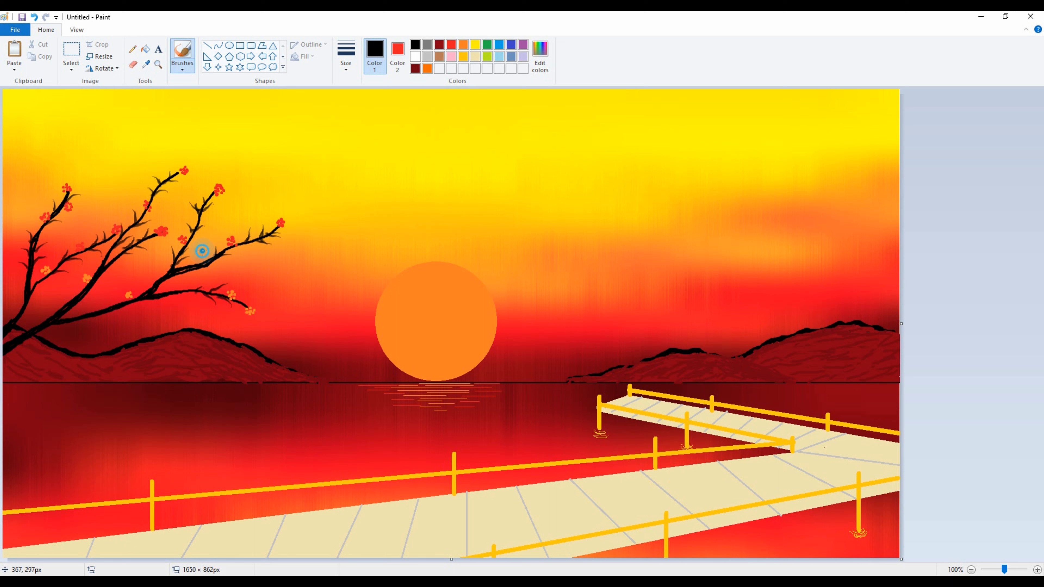
Add tiny black twigs around the lower, thicker parts of the branches and their forks
drag(104, 284, 91, 290)
drag(77, 282, 78, 295)
drag(67, 291, 69, 303)
drag(126, 310, 111, 312)
drag(44, 289, 34, 291)
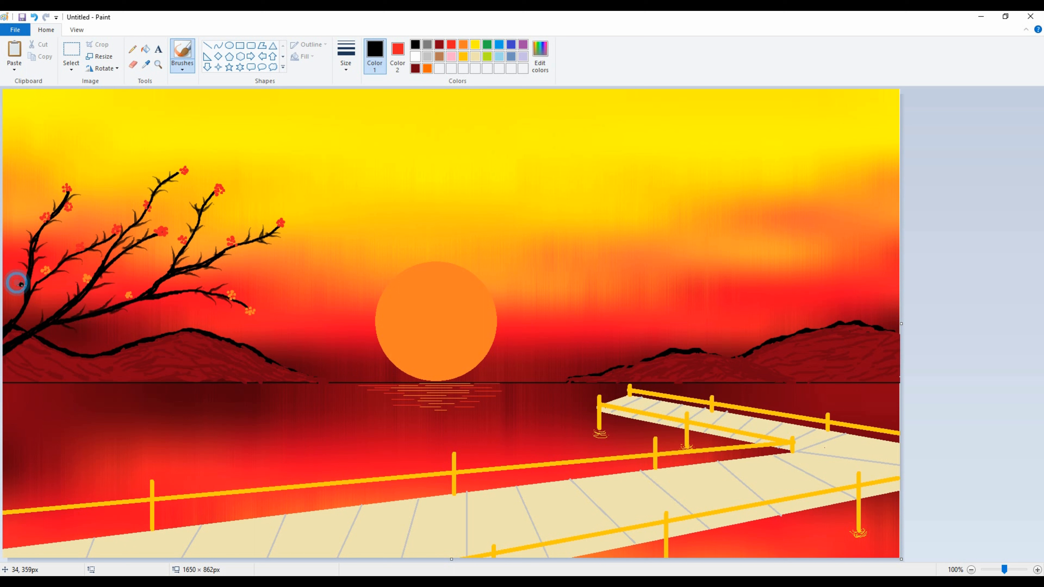
drag(153, 276, 153, 288)
mouse_move(158, 266)
mouse_down()
mouse_move(161, 278)
mouse_move(137, 297)
mouse_up()
drag(184, 307, 168, 300)
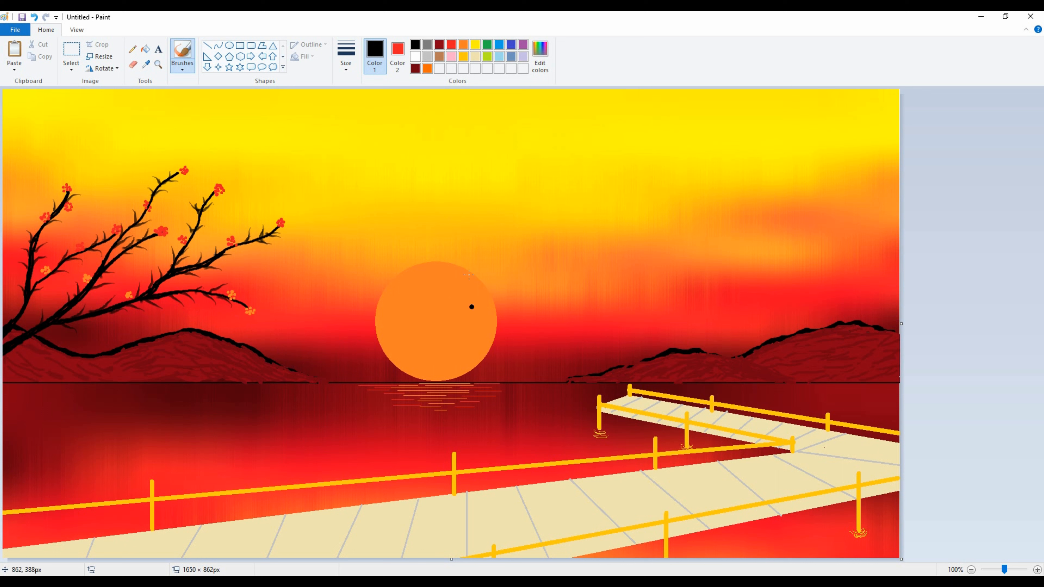
Draw thick orange side edges under the far arm's front edge and along the near section's lower edge
click(426, 69)
click(207, 45)
drag(601, 414, 684, 428)
drag(776, 458, 774, 459)
drag(688, 431, 789, 451)
key(ctrl+z)
click(943, 455)
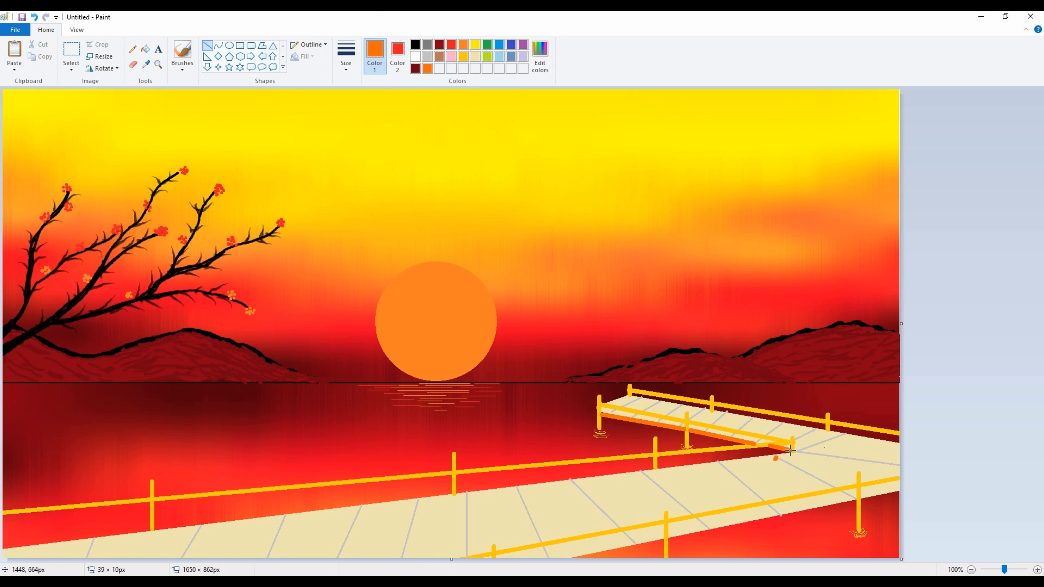
drag(898, 492, 557, 566)
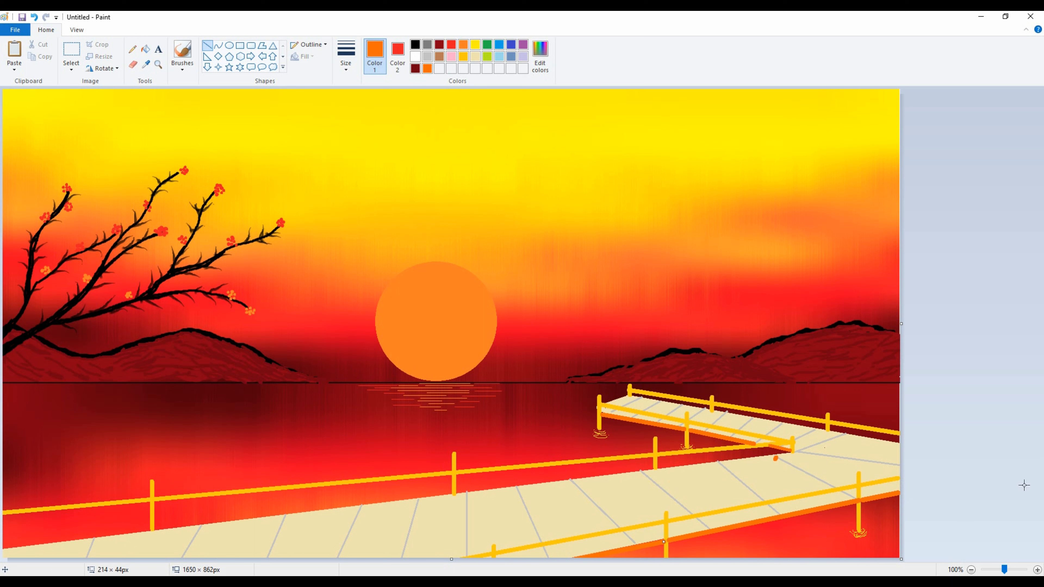
Redraw the gold rail and post parts overlapped by the orange edges and paint over the stray orange dot in pale yellow
click(463, 56)
drag(858, 489, 860, 527)
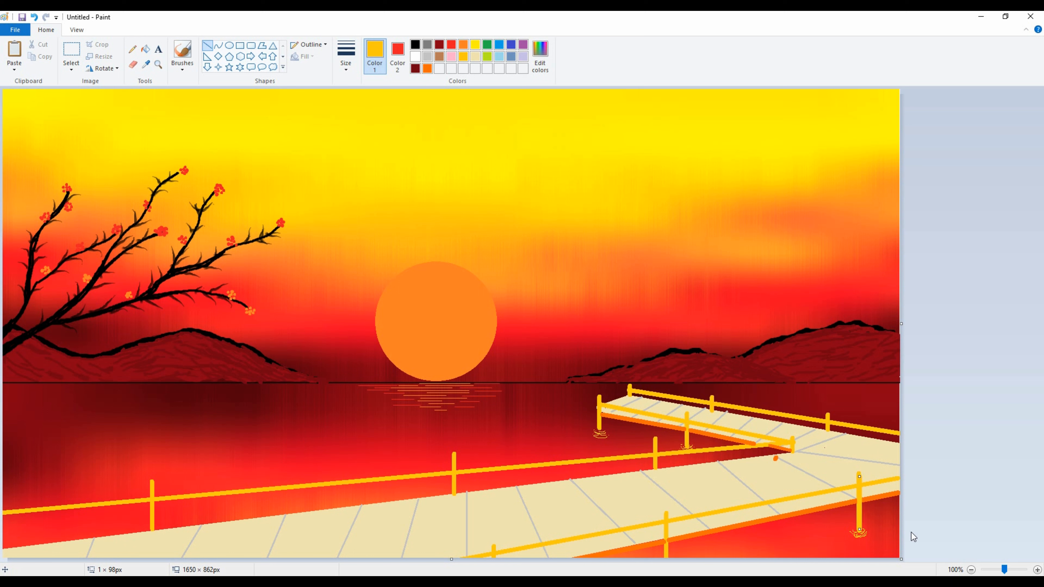
mouse_move(792, 442)
mouse_down()
mouse_move(727, 456)
mouse_move(653, 455)
mouse_up()
click(475, 57)
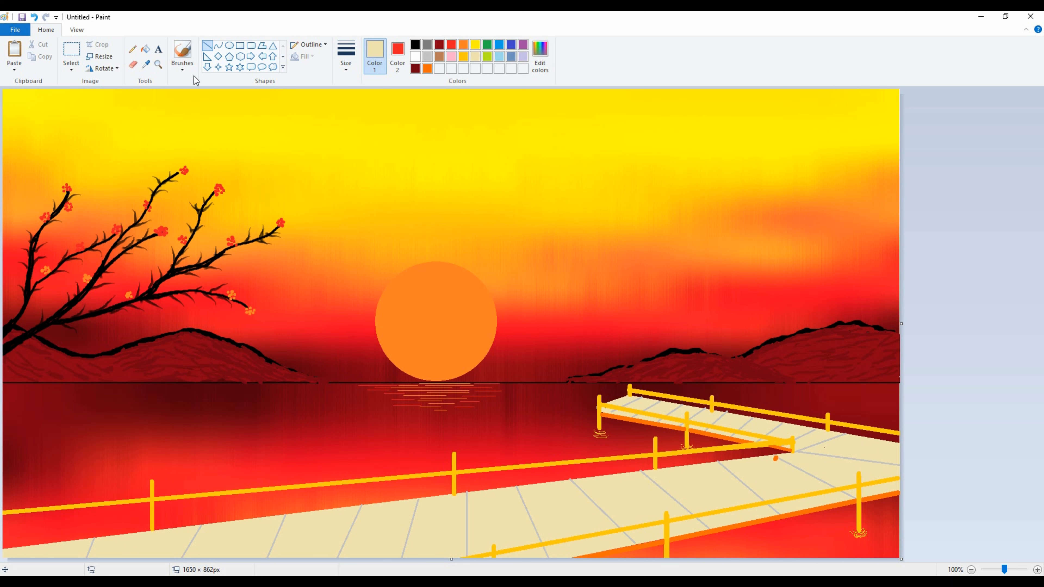
click(182, 53)
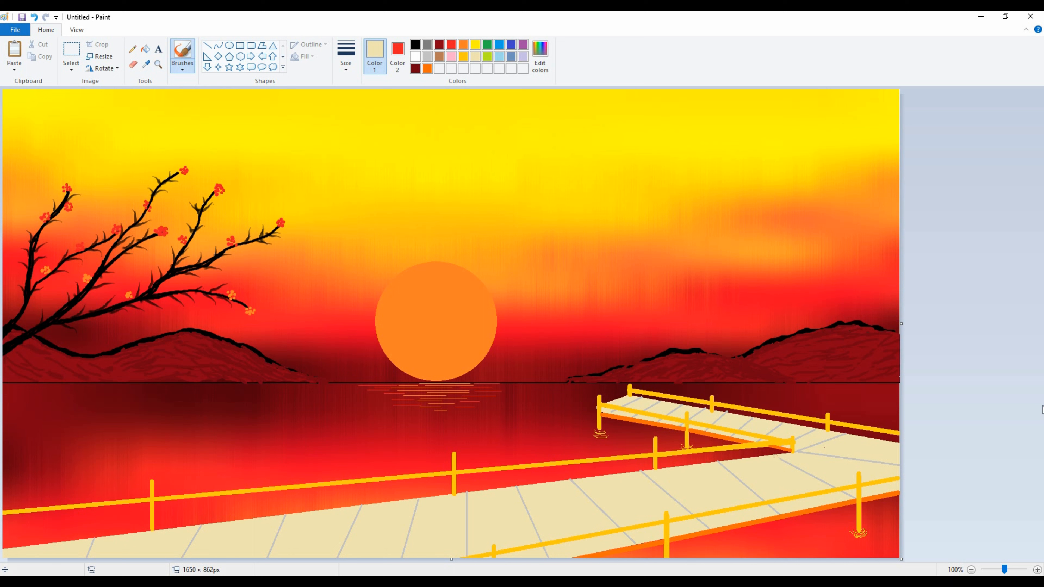
Draw thin orange edge lines along the back edges of the pier's far arm and near section
click(207, 45)
drag(631, 395, 912, 447)
click(463, 57)
click(463, 44)
mouse_move(791, 451)
mouse_down()
mouse_move(563, 494)
mouse_move(3, 548)
mouse_up()
drag(273, 515, 273, 516)
click(1040, 414)
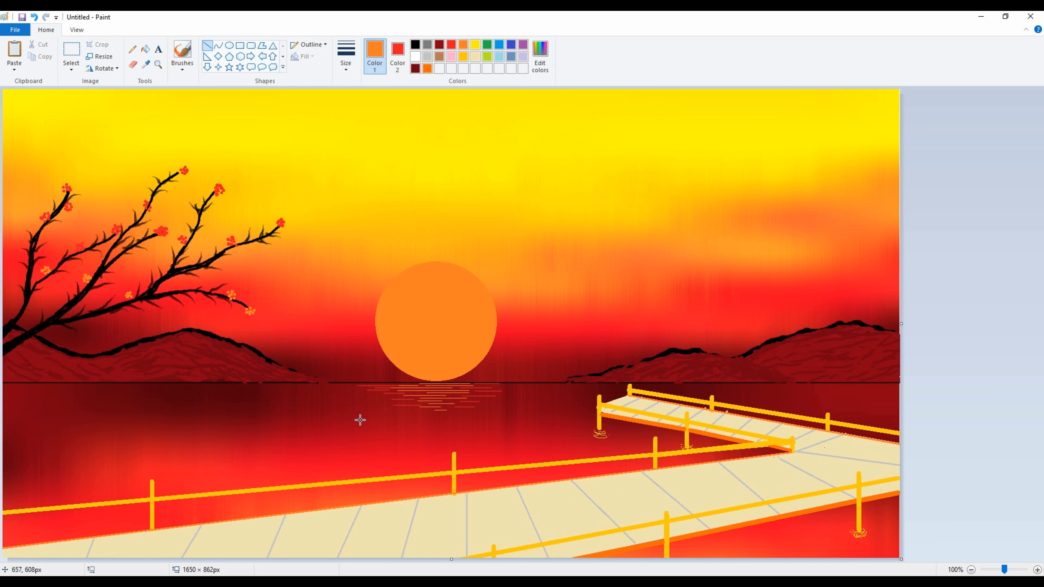
Draw a thick vertical light grey lamp pole rising from the near pier deck to just below the sun's lower left
click(429, 58)
drag(771, 385, 771, 415)
key(ctrl+z)
drag(55, 420, 54, 541)
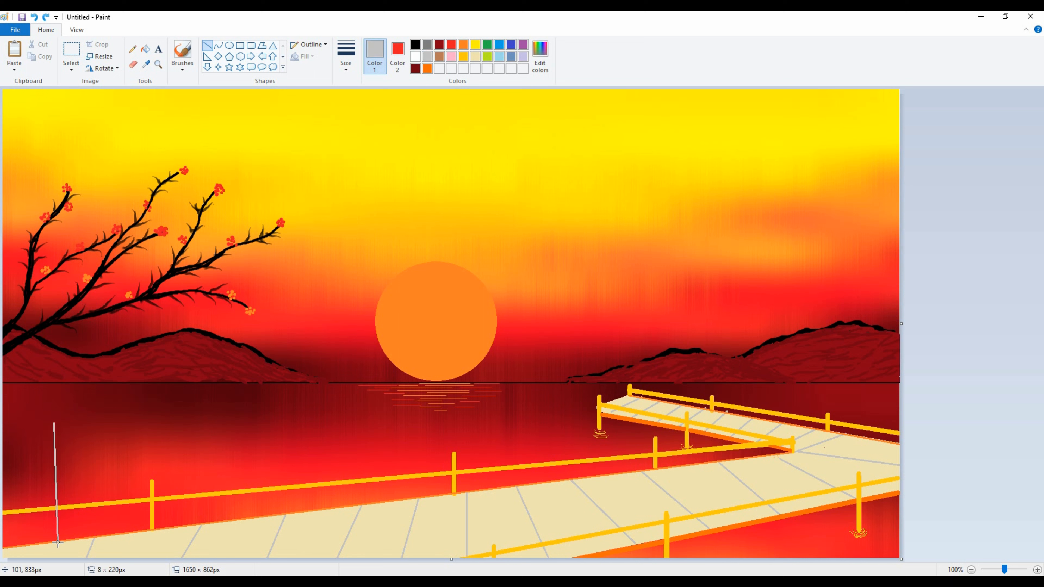
key(ctrl+plus)
key(ctrl+plus)
key(ctrl+plus)
key(ctrl+plus)
key(ctrl+plus)
key(ctrl+plus)
key(ctrl+plus)
key(ctrl+plus)
key(ctrl+plus)
key(ctrl+plus)
key(ctrl+plus)
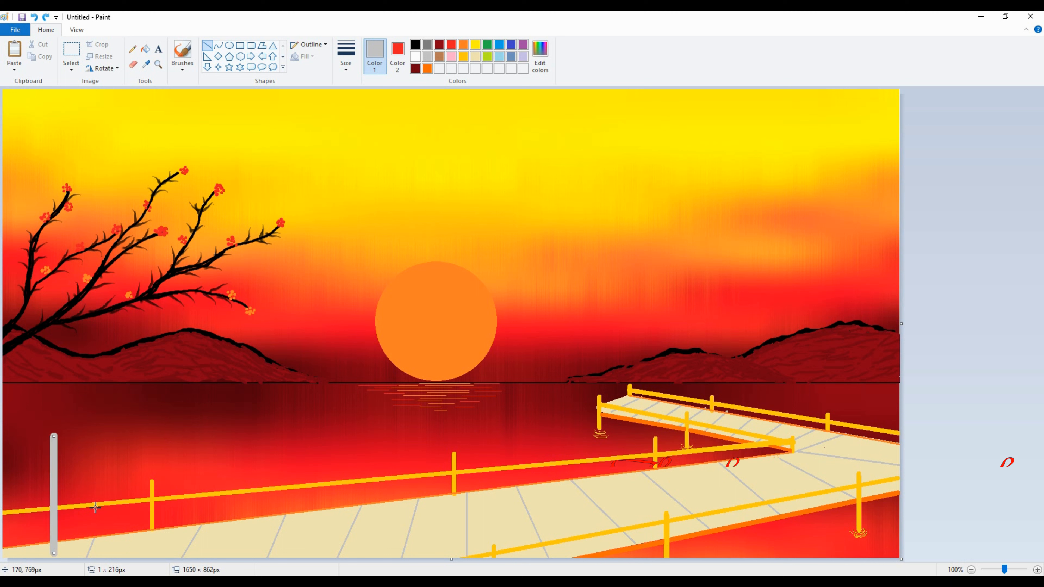
key(ctrl+z)
drag(336, 427, 335, 586)
drag(336, 493, 357, 493)
click(1017, 192)
Draw a pentagon lamp head of about 49 × 53 px on top of the grey pole, with yellow fill and a black outline
click(229, 57)
drag(344, 396, 371, 423)
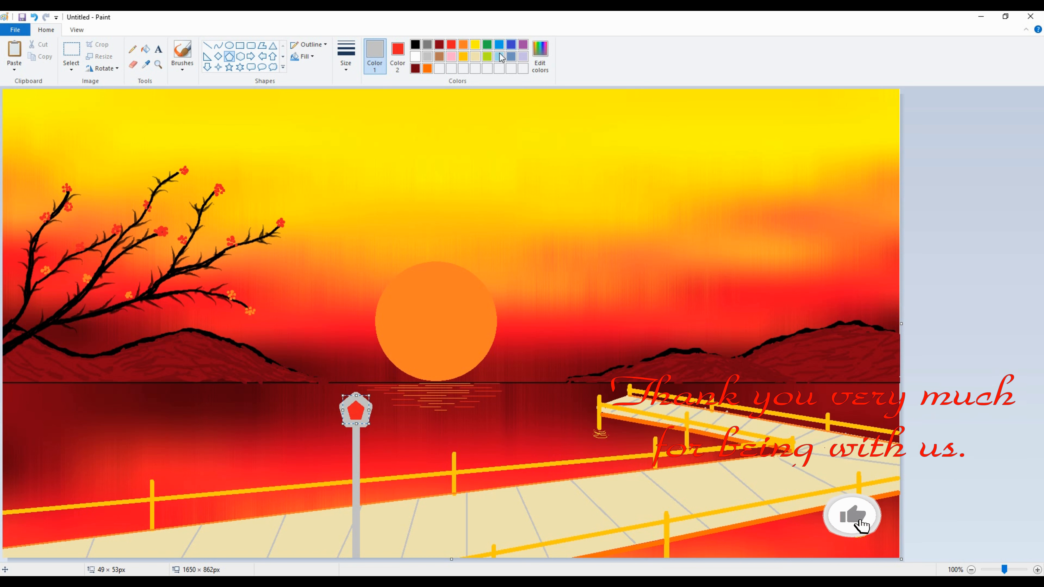
click(397, 56)
click(475, 45)
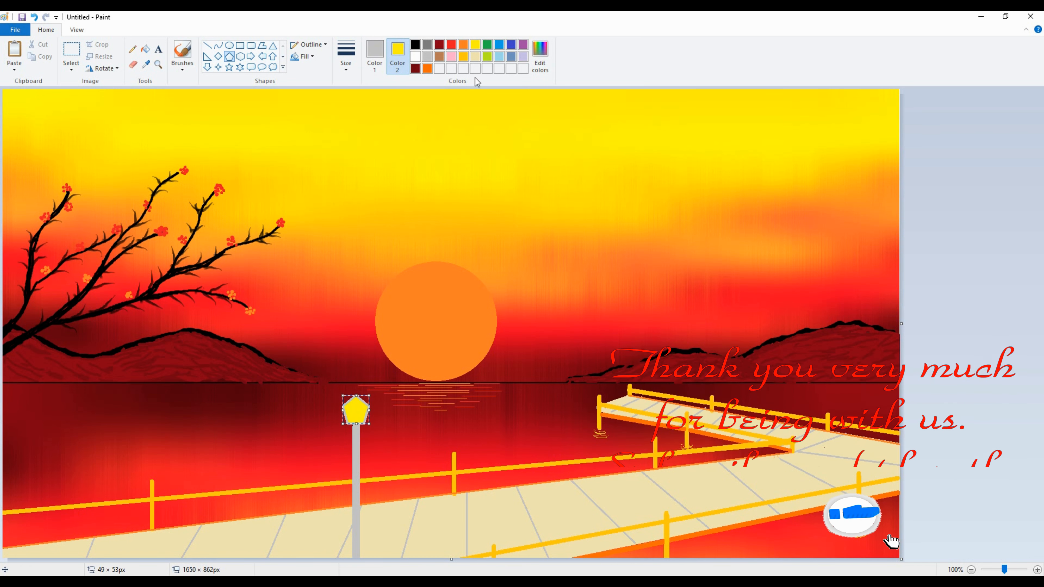
click(374, 55)
click(415, 45)
click(419, 426)
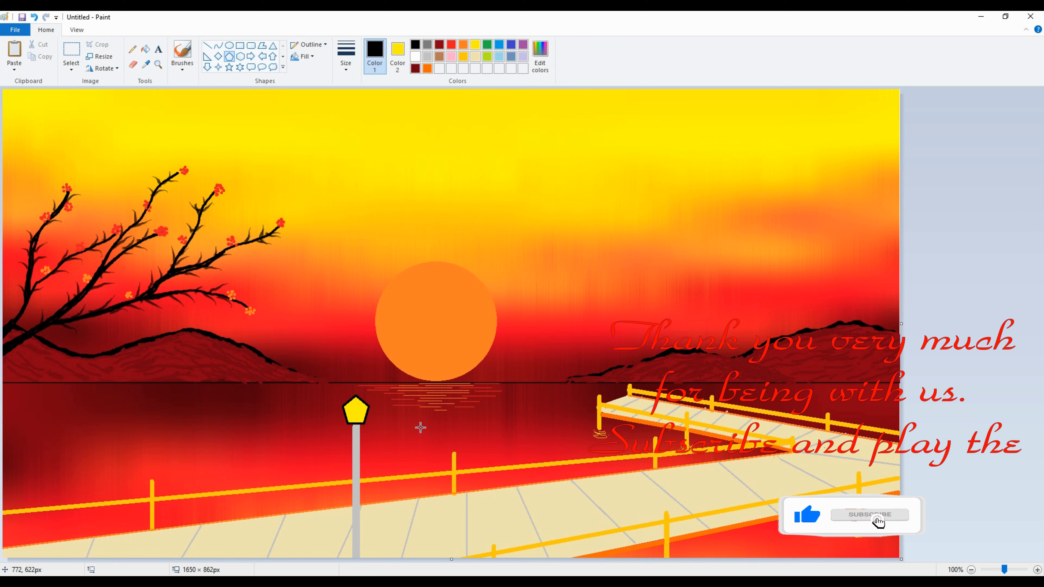
Draw a black lamp base under the pentagon from two stacked horizontal lines, about 38 px and 53 px wide
drag(343, 423, 366, 425)
key(ctrl+z)
click(208, 46)
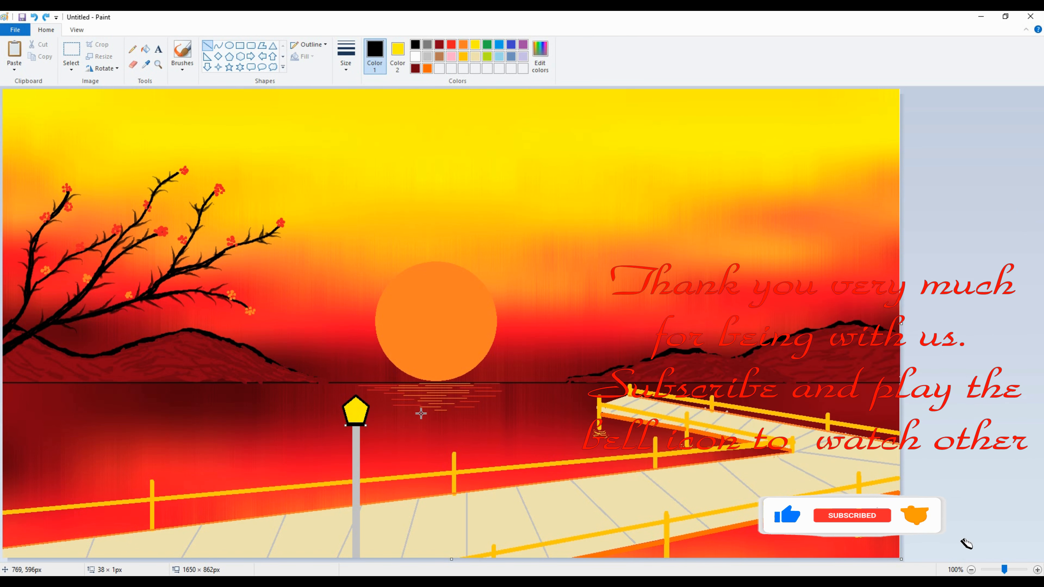
drag(342, 427, 370, 427)
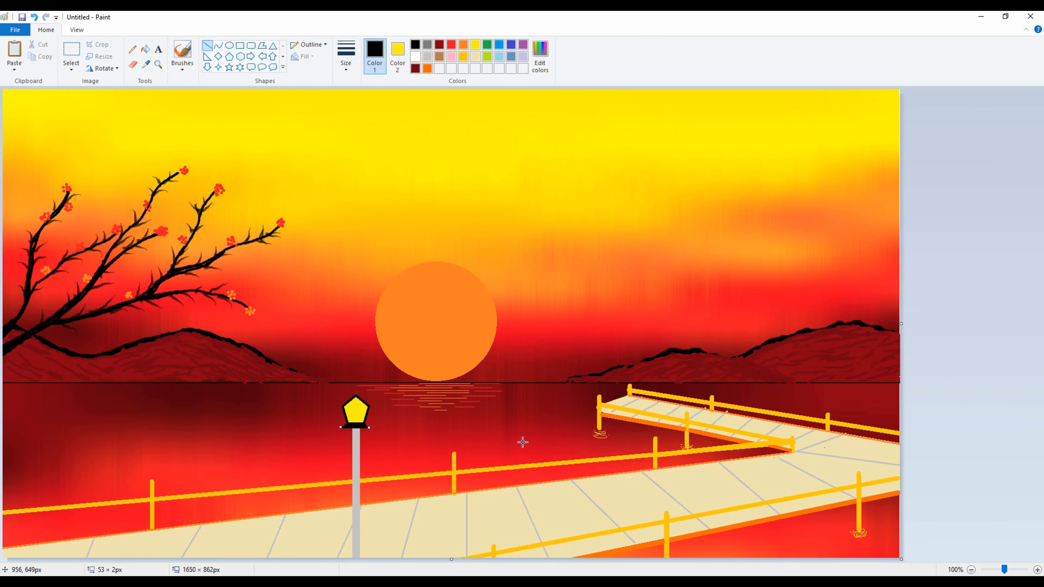
click(986, 470)
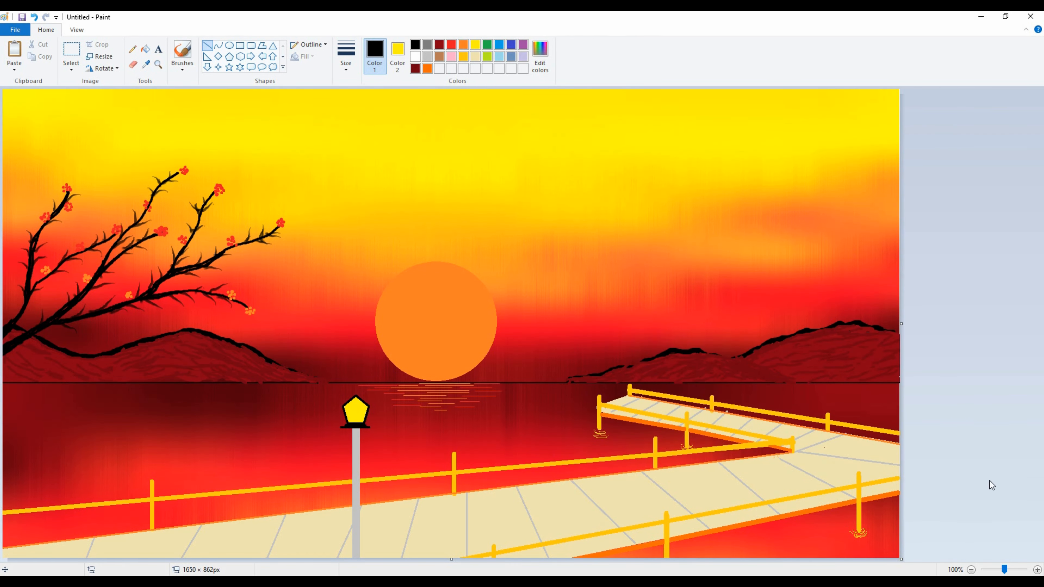